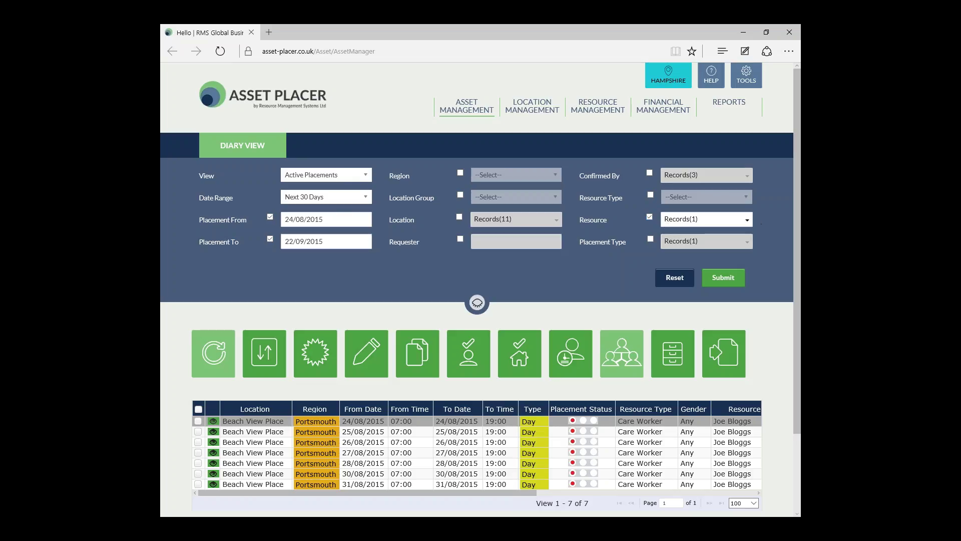
Check which resource is selected in the placement filter, and collapse the filter section
left_click(746, 220)
left_click(773, 282)
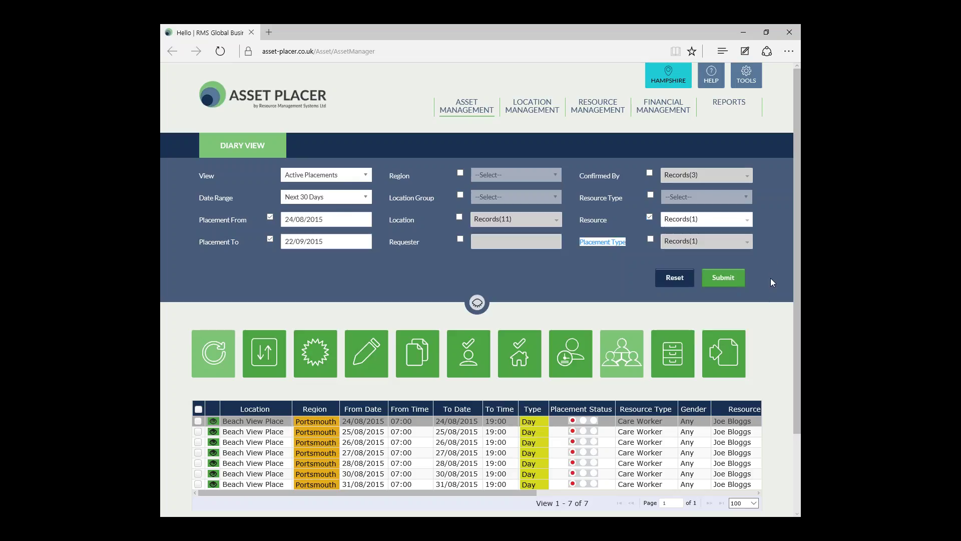
left_click(748, 220)
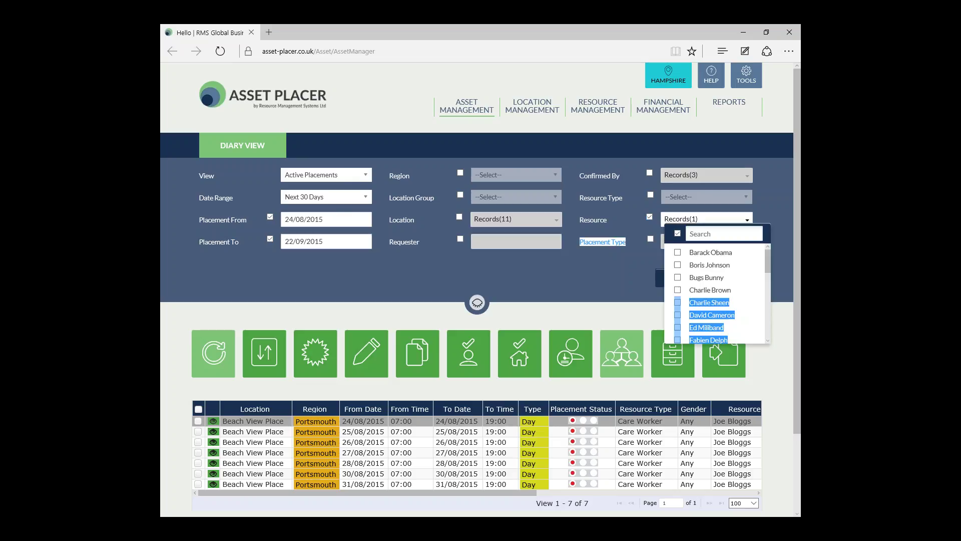
left_click_drag(768, 261, 768, 301)
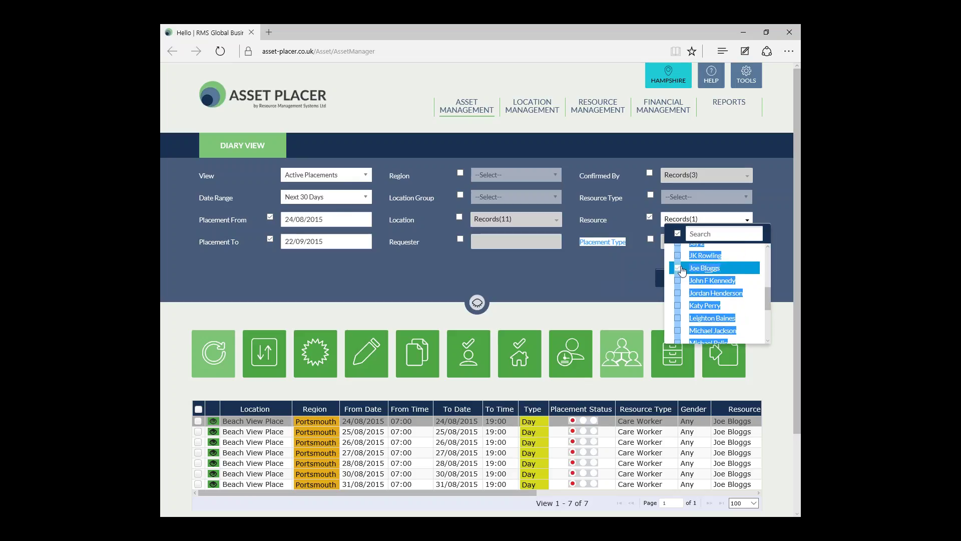
left_click(477, 301)
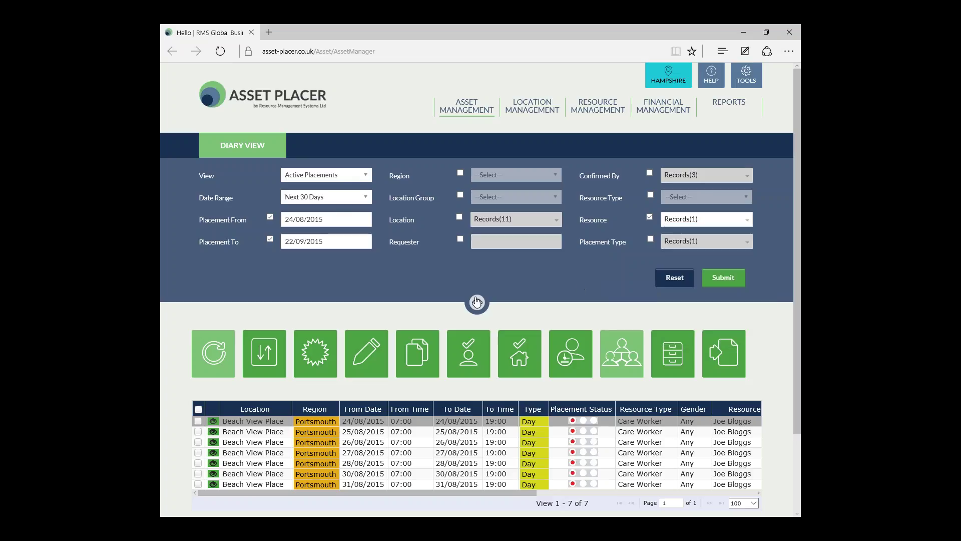
left_click(477, 301)
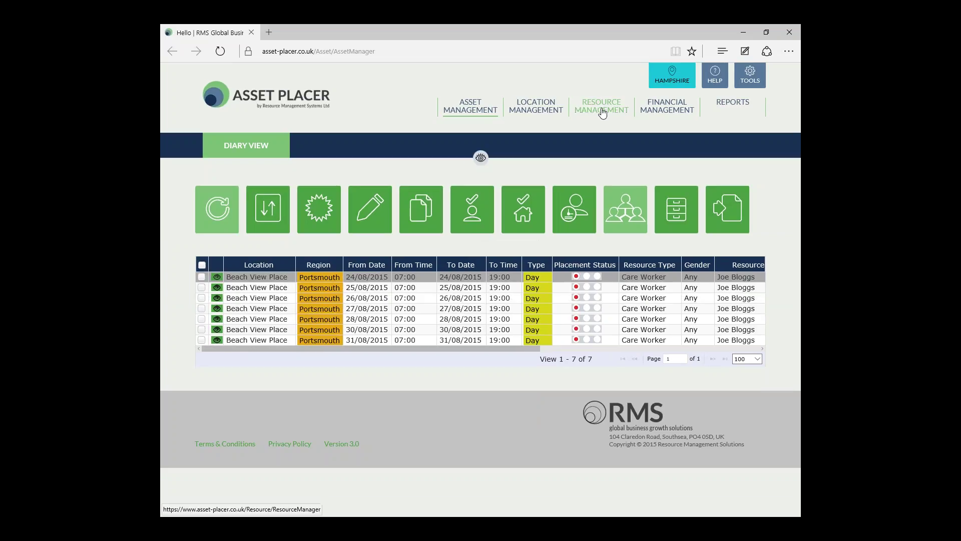
Open Resource Management in a separate browser tab and switch to it
right_click(602, 111)
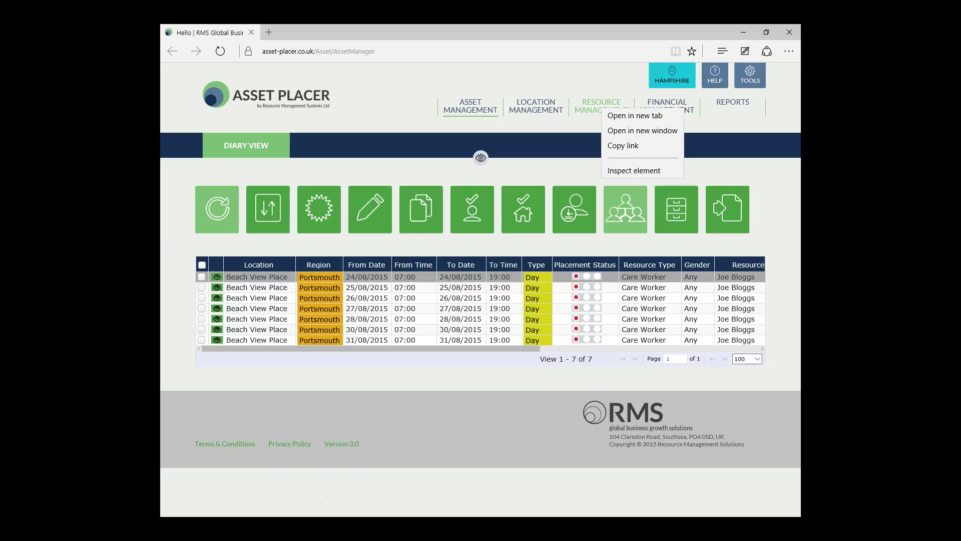
left_click(614, 116)
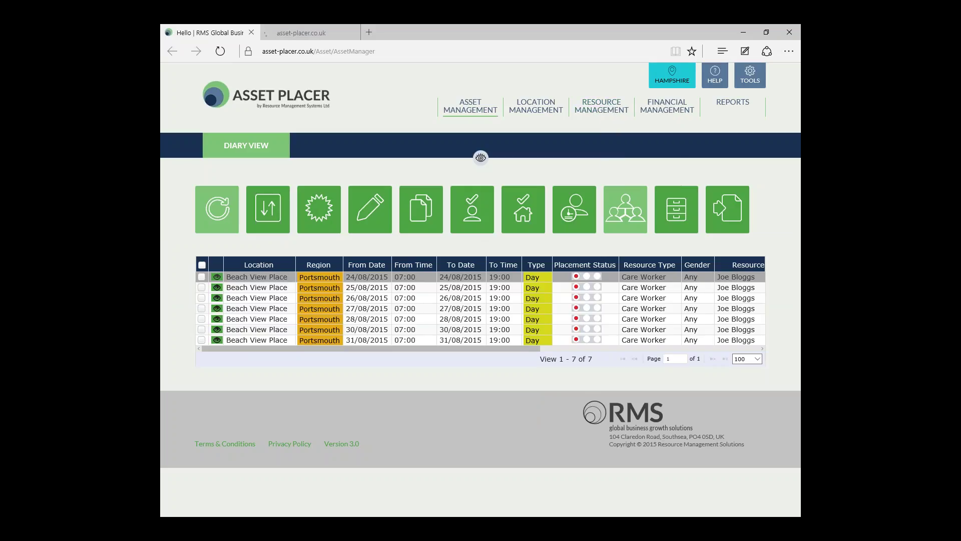
left_click(304, 33)
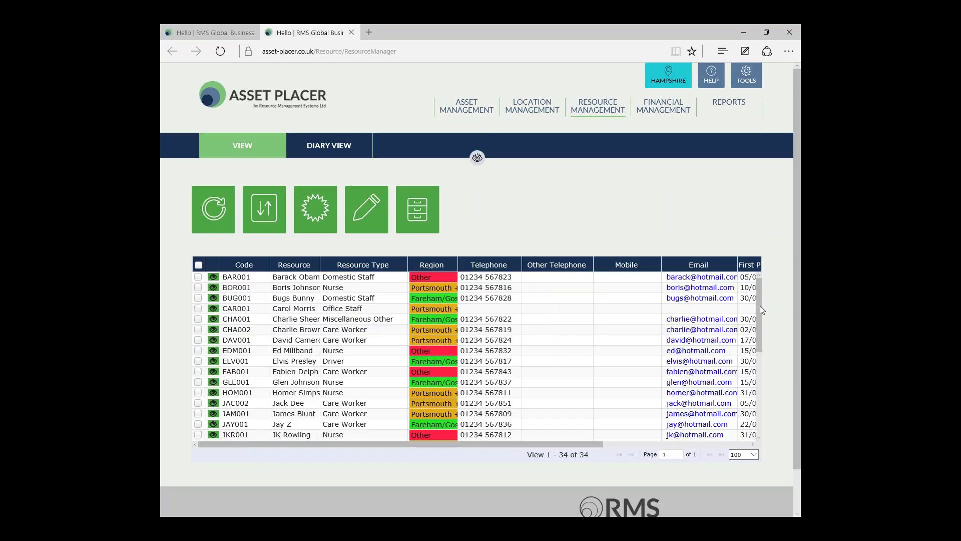
Edit the record of the care worker assigned to the listed placements and show their availability settings
scroll(761, 312, "down", 3)
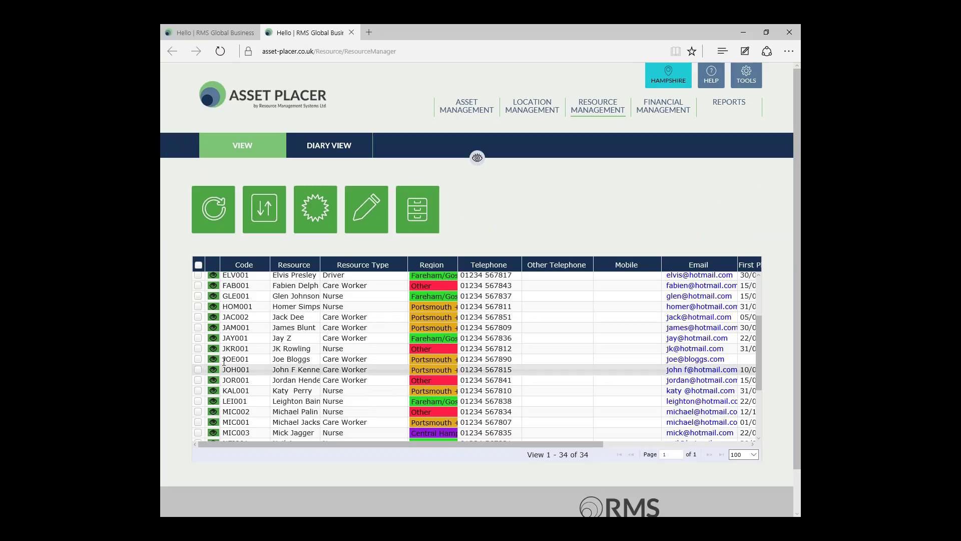
left_click(198, 359)
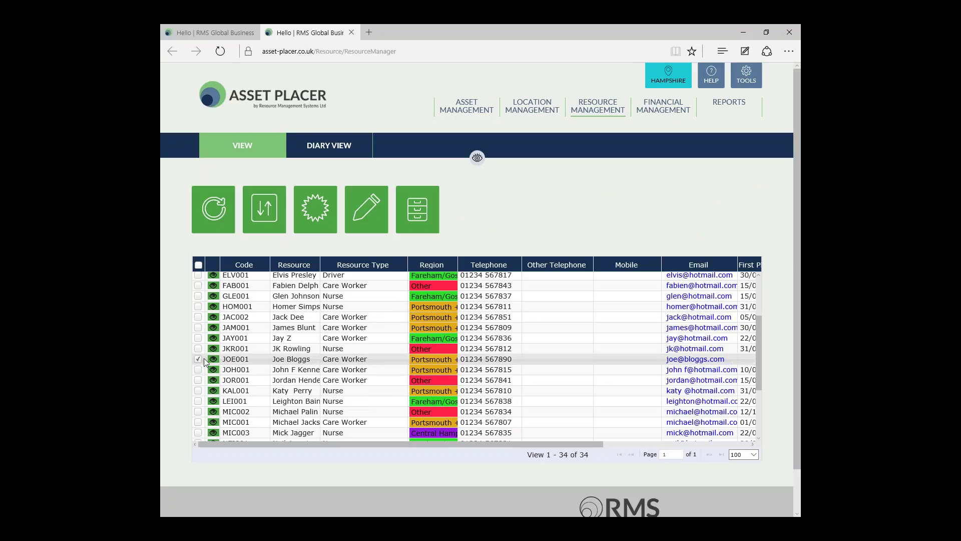
left_click(367, 216)
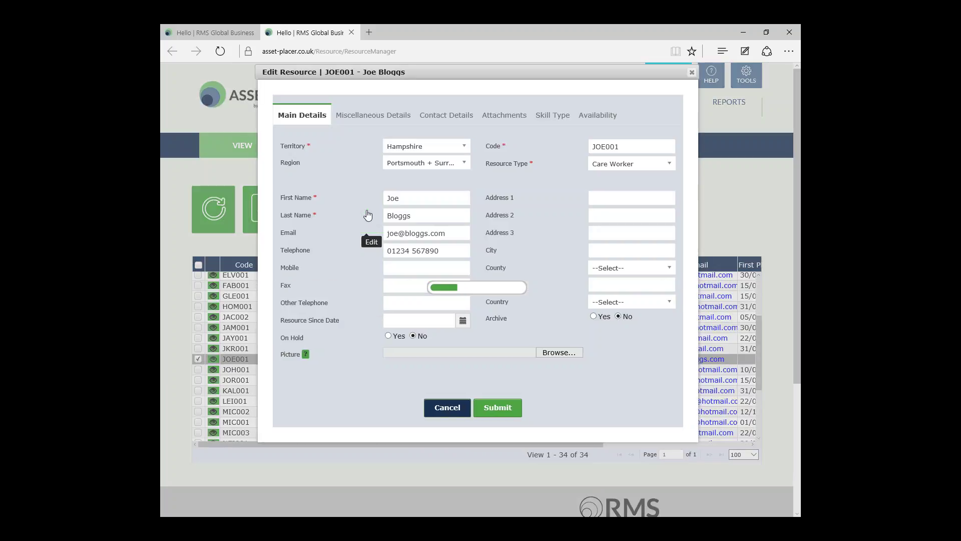
left_click(603, 116)
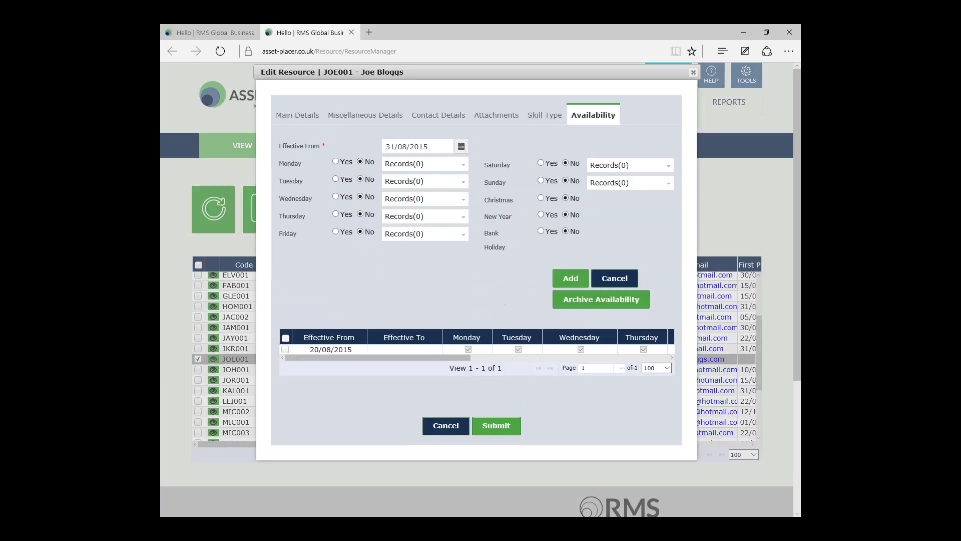
Load the existing availability entry effective from 20/08/2015 for editing
left_click_drag(449, 358, 646, 359)
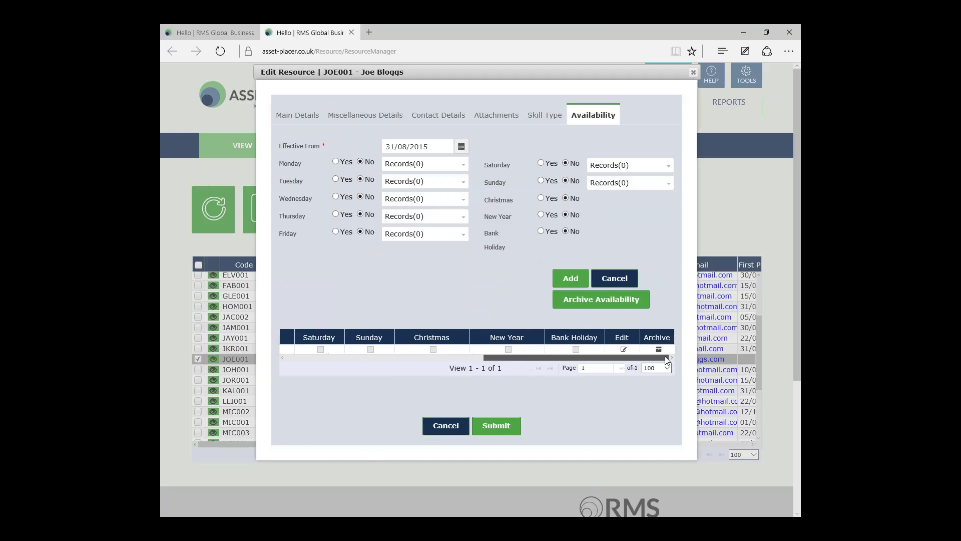
left_click(624, 350)
left_click_drag(572, 357, 372, 357)
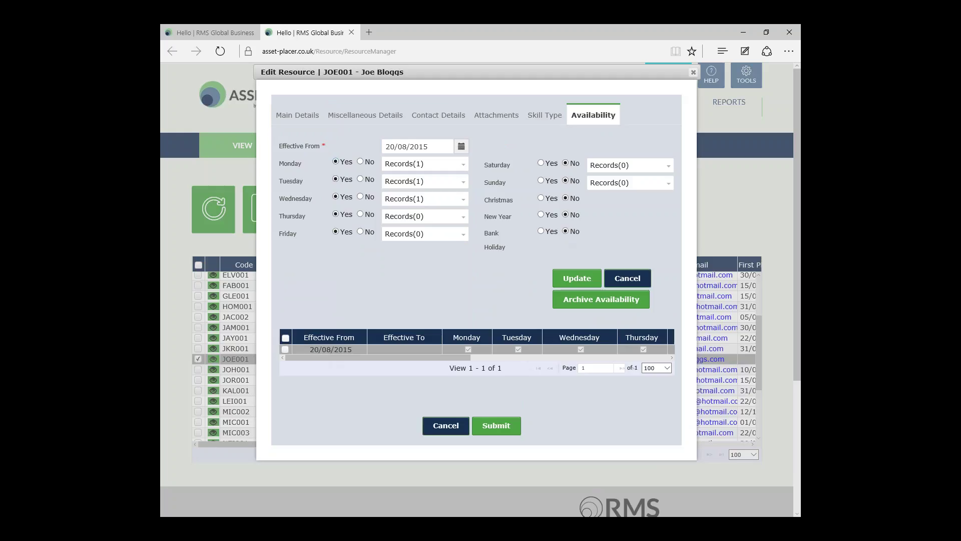
Review the availability options selected for Monday, Tuesday and Wednesday without changing them
left_click(453, 165)
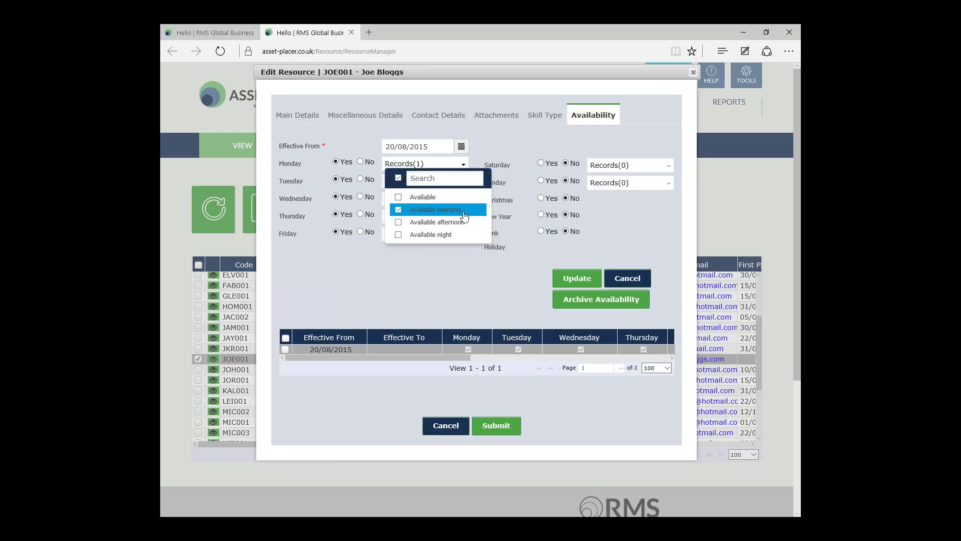
left_click(508, 187)
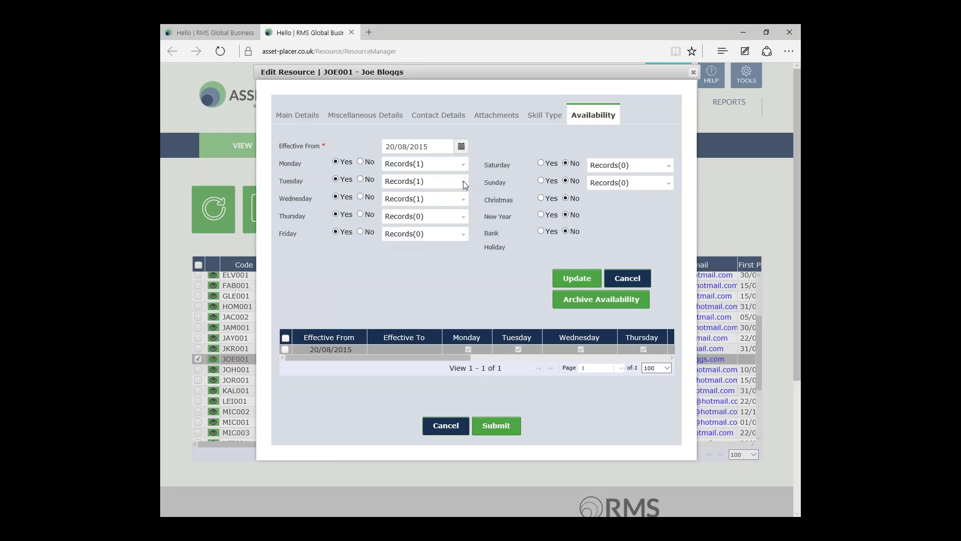
left_click(463, 181)
left_click(458, 240)
left_click(464, 200)
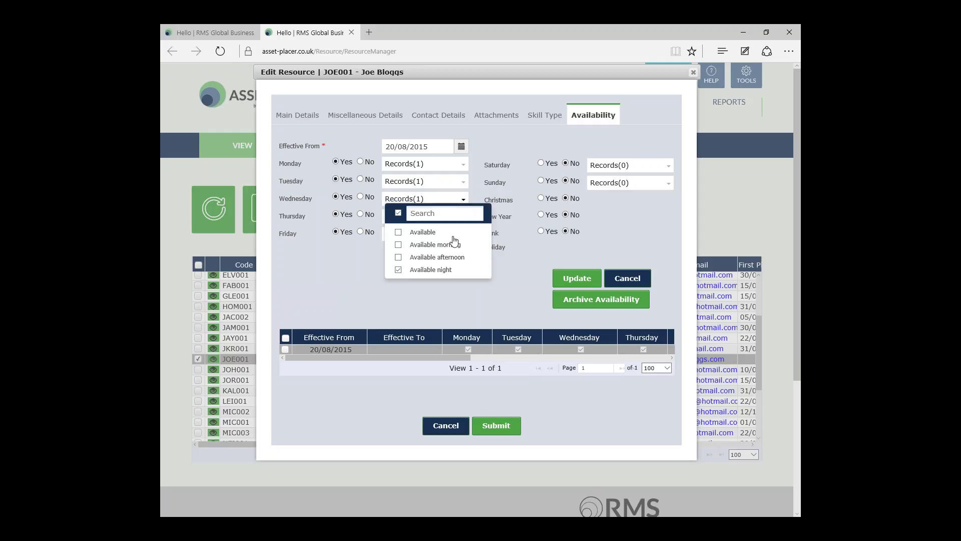
left_click(457, 293)
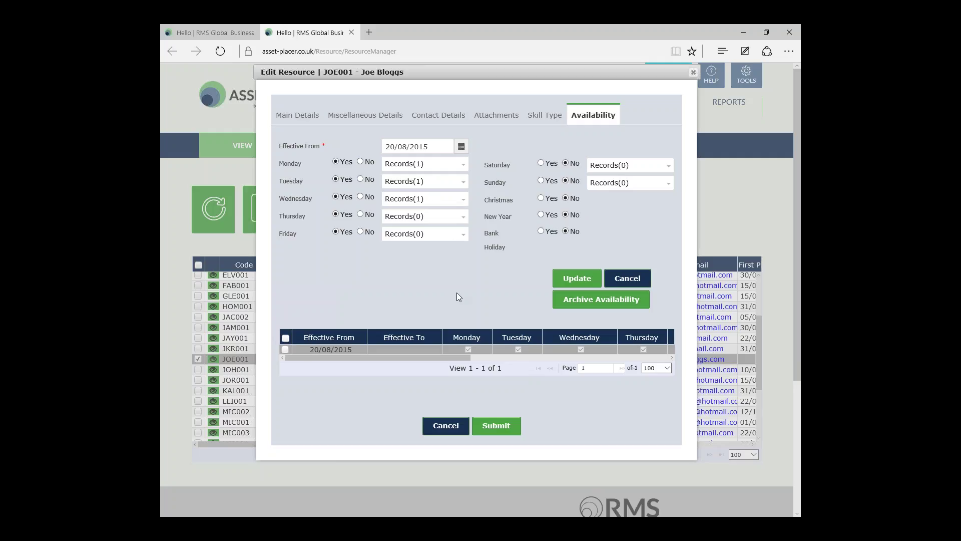
Return to the placement diary, resubmit the 24/08/2015 Beach View Place placement and accept the resource availability confirmation
left_click(210, 34)
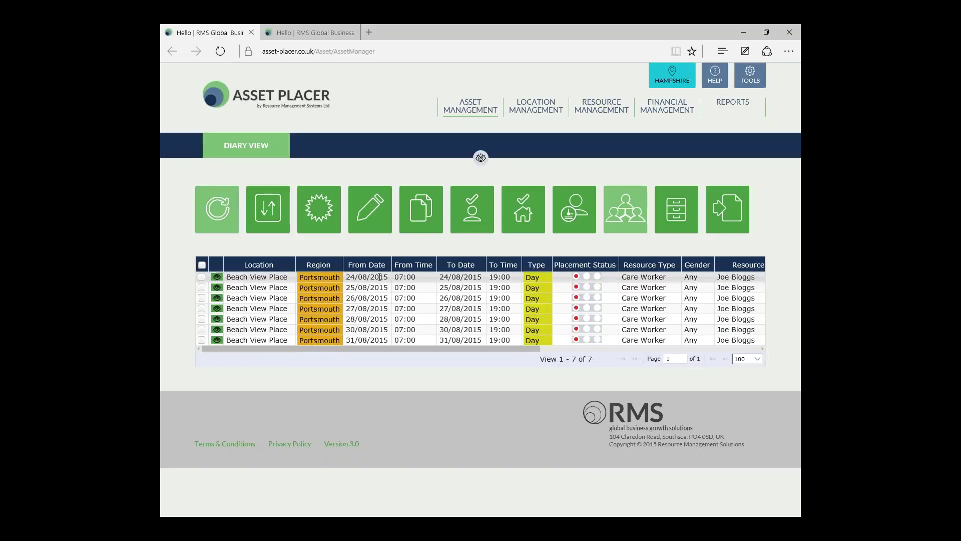
left_click_drag(346, 277, 388, 277)
double_click(379, 277)
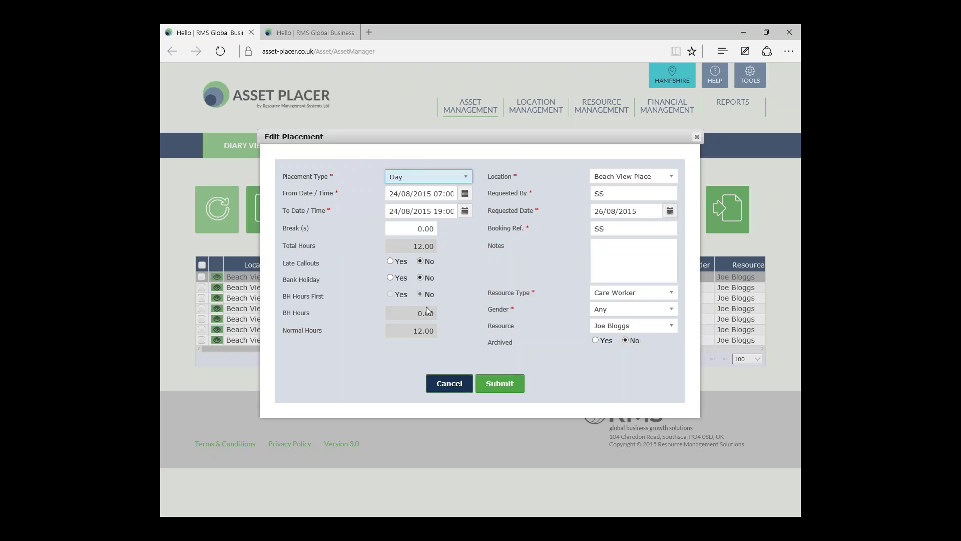
left_click(496, 383)
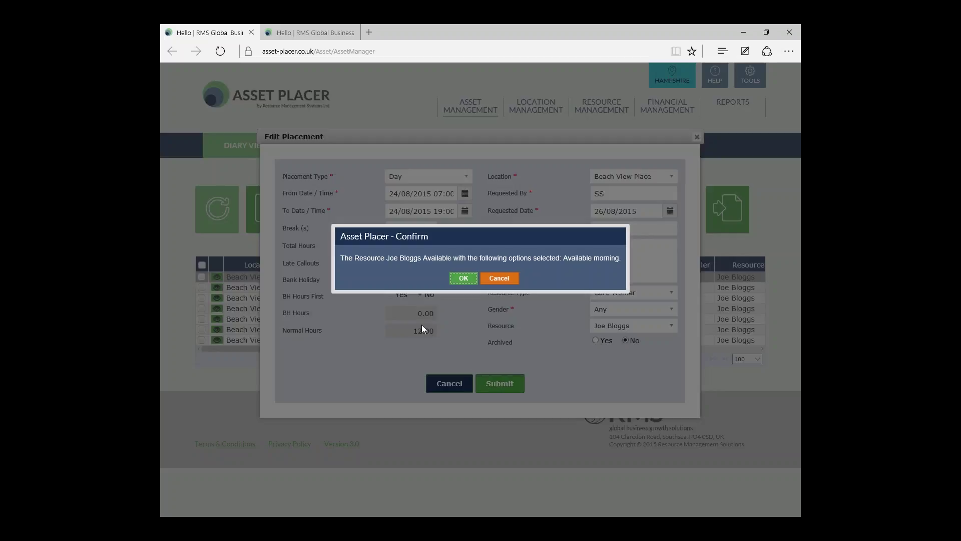
left_click(343, 256)
left_click_drag(343, 257, 618, 257)
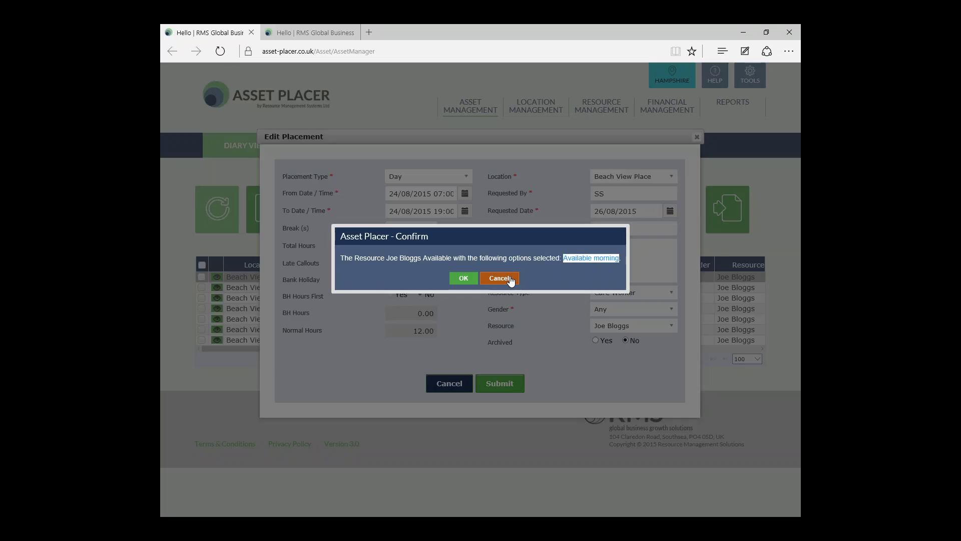
left_click(463, 279)
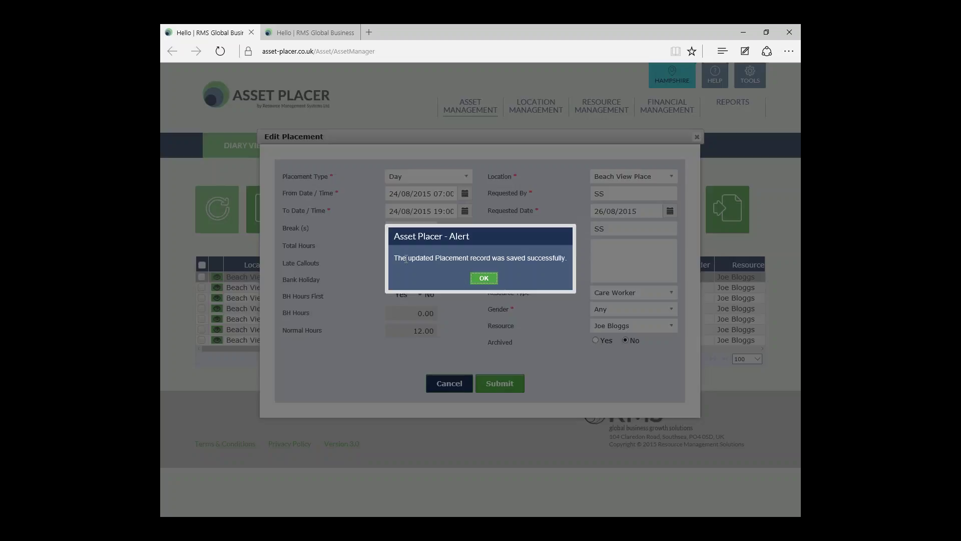
left_click_drag(396, 259, 537, 258)
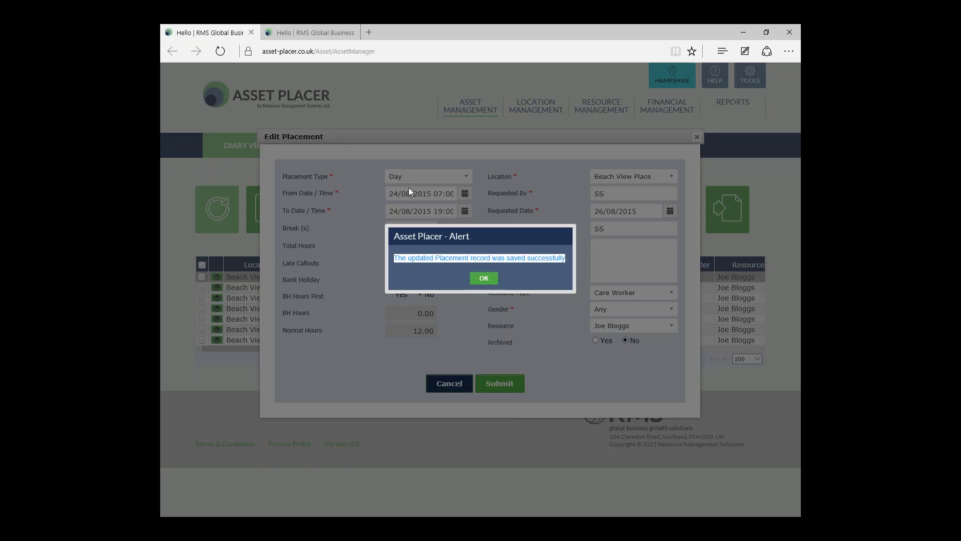
left_click(483, 278)
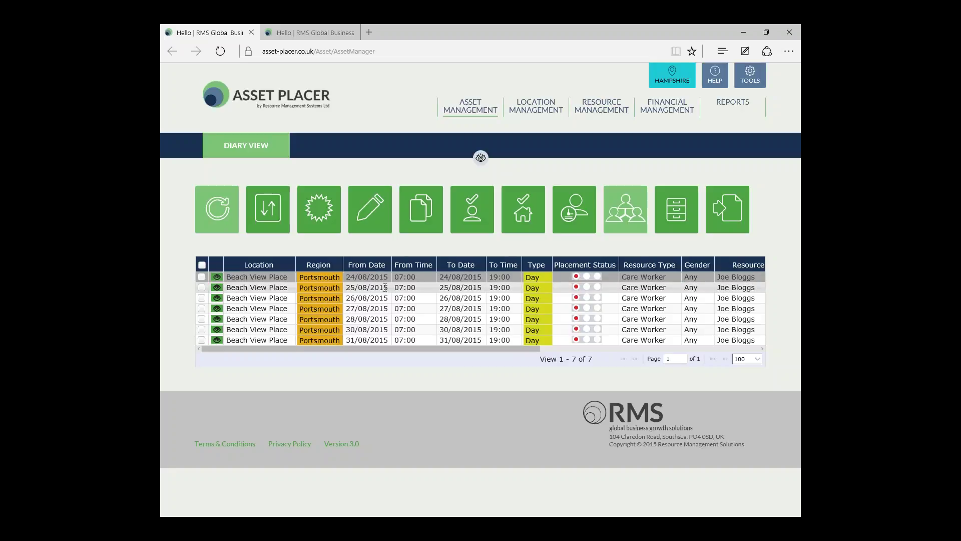
Resubmit the 25/08/2015 Beach View Place placement, accepting the resource availability confirmation
left_click_drag(389, 288, 359, 287)
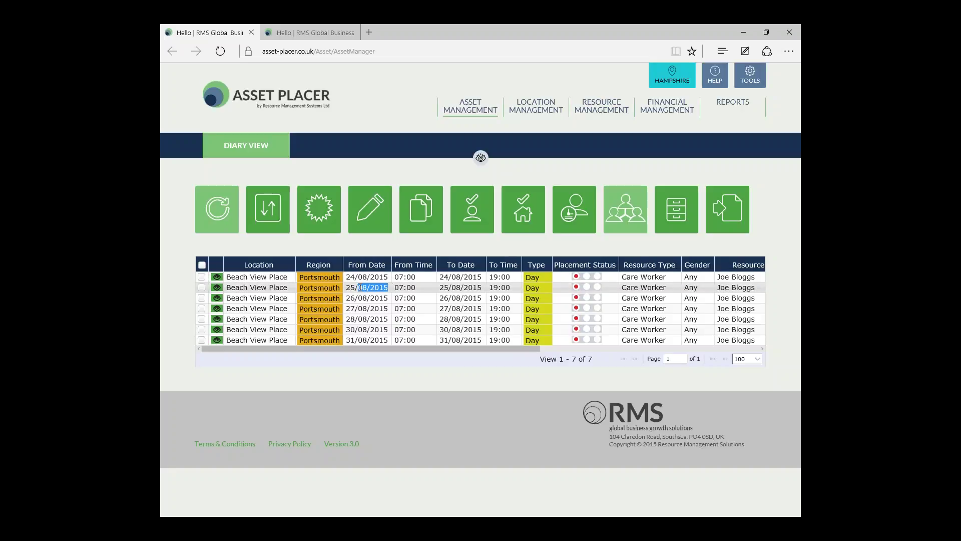
left_click(380, 288)
double_click(380, 288)
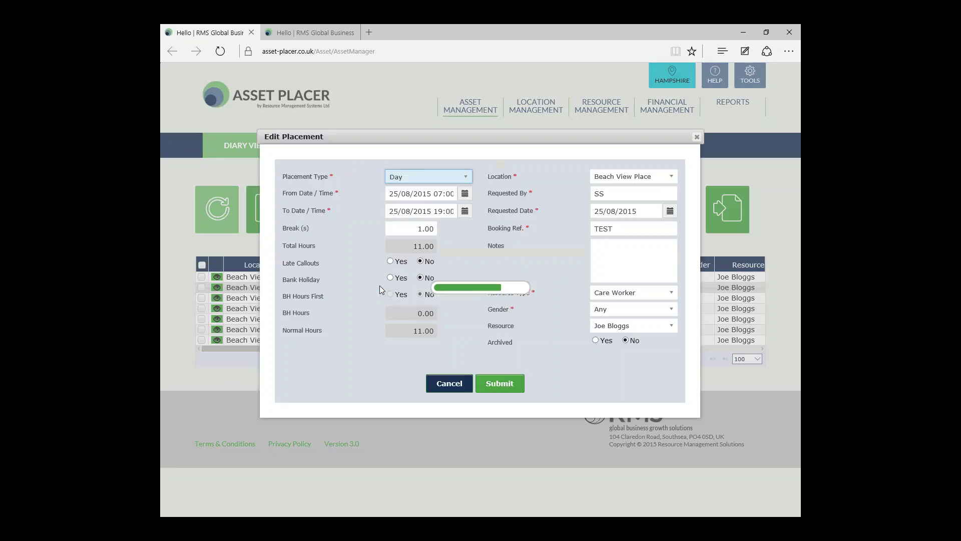
left_click(499, 383)
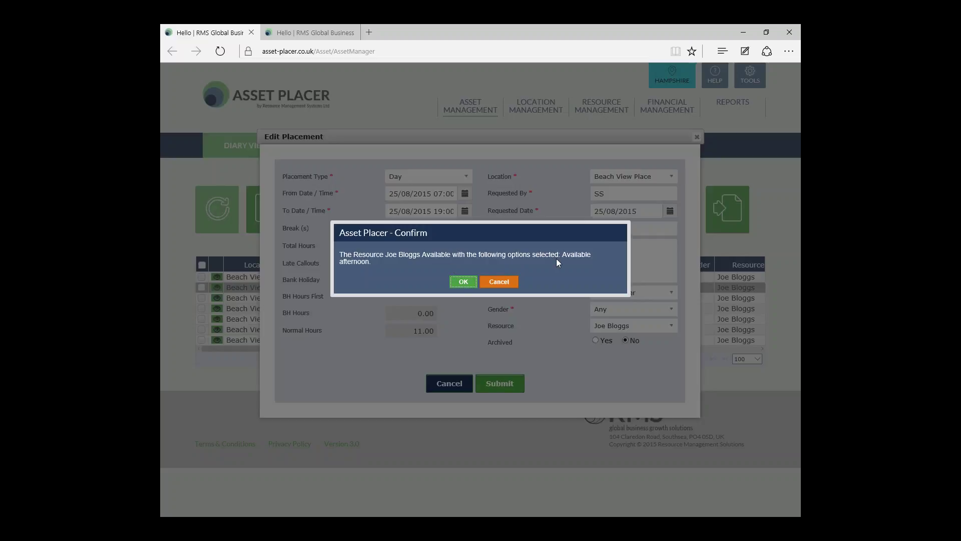
left_click_drag(565, 253, 566, 260)
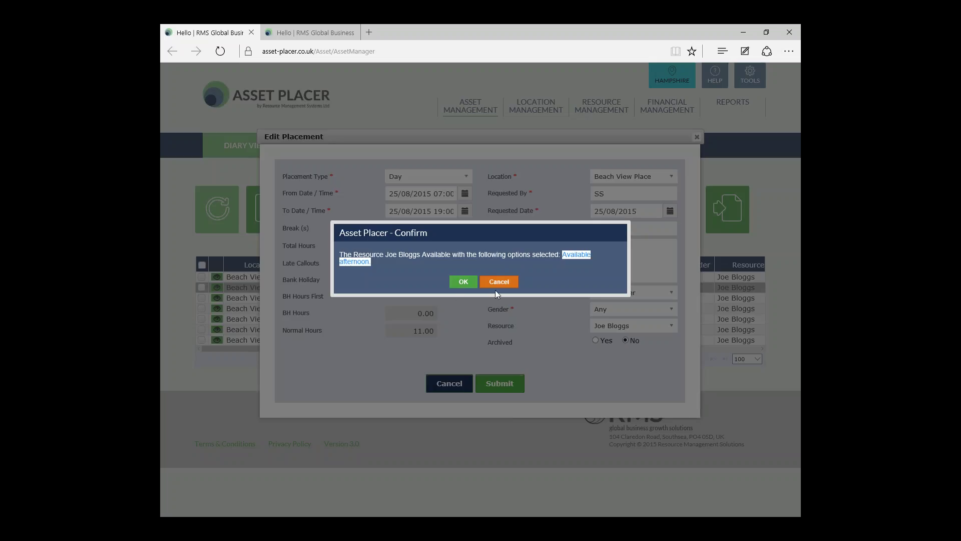
left_click(463, 283)
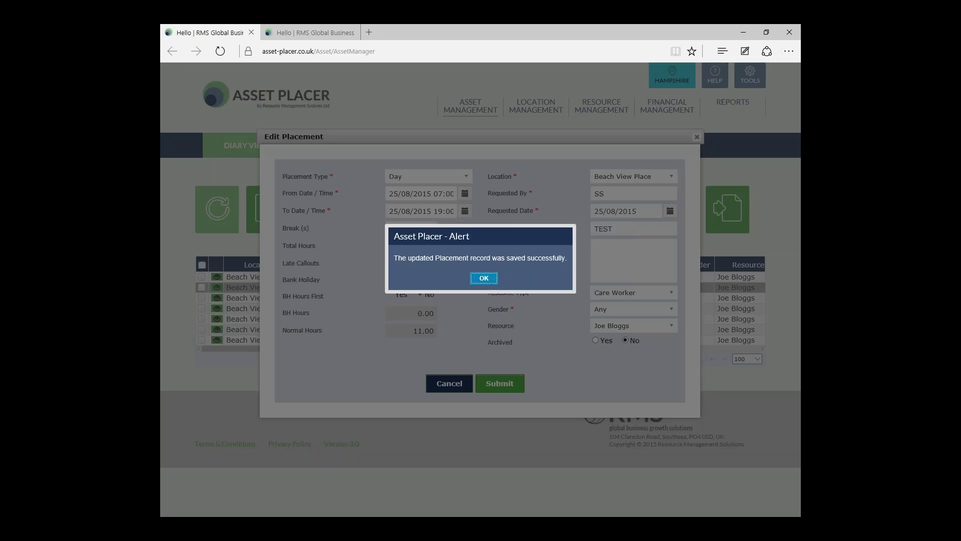
left_click(485, 279)
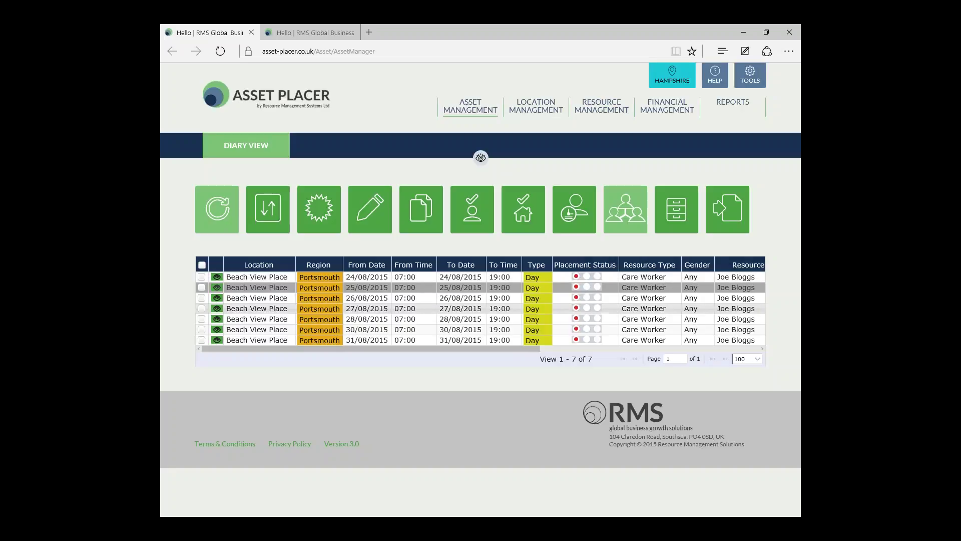
Resubmit the 26/08/2015 Beach View Place placement, accepting the resource availability confirmation
double_click(387, 298)
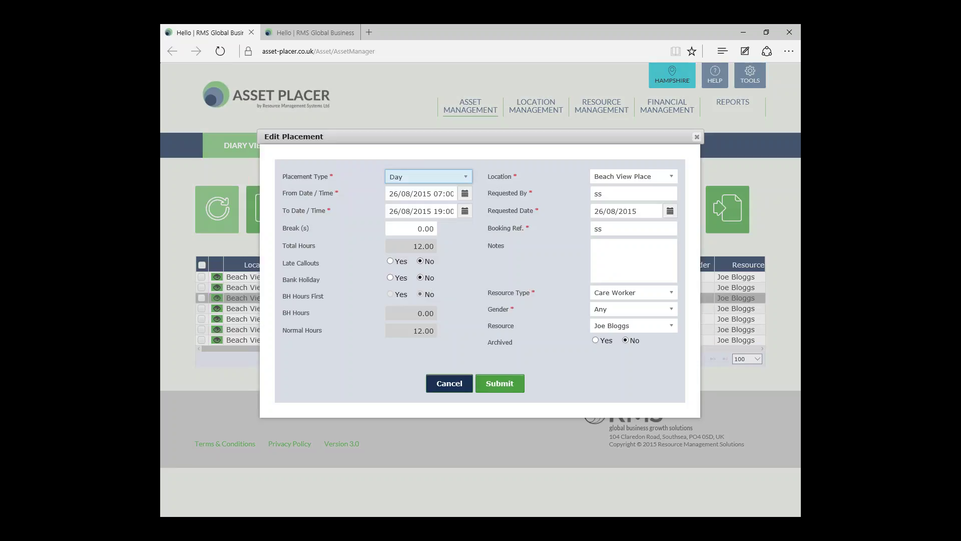
left_click(498, 385)
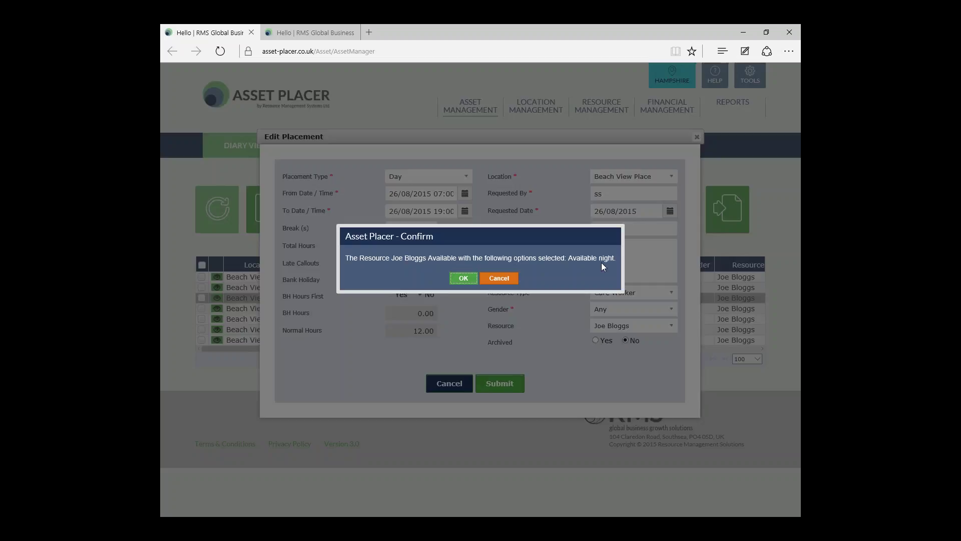
left_click_drag(614, 258, 568, 284)
left_click(567, 285)
left_click(463, 279)
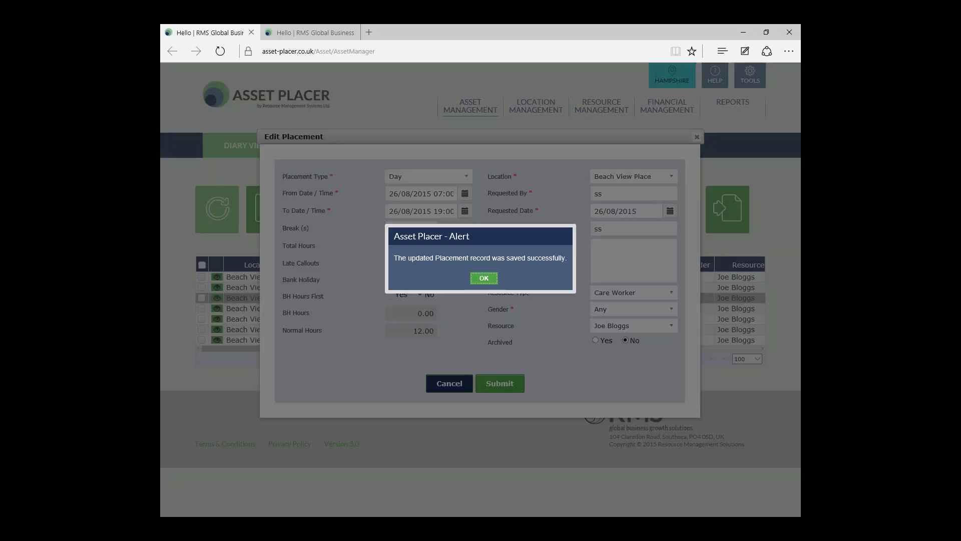
left_click(485, 282)
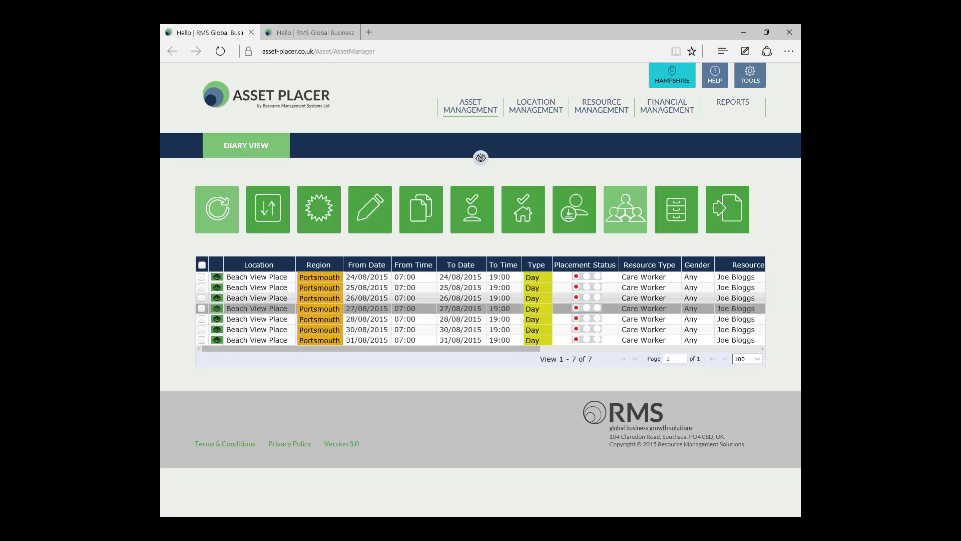
Review the Thursday availability options in the care worker's resource record without changing them
left_click(299, 31)
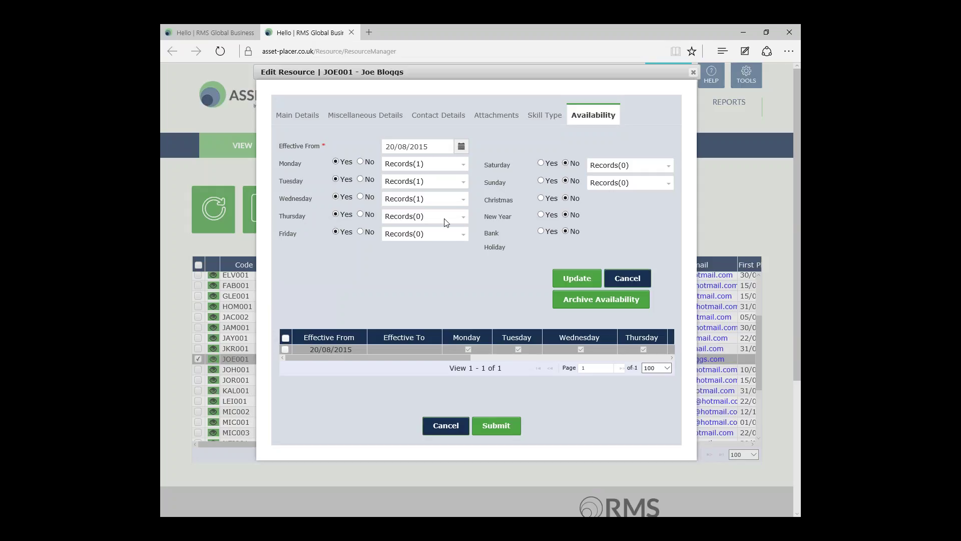
left_click(463, 218)
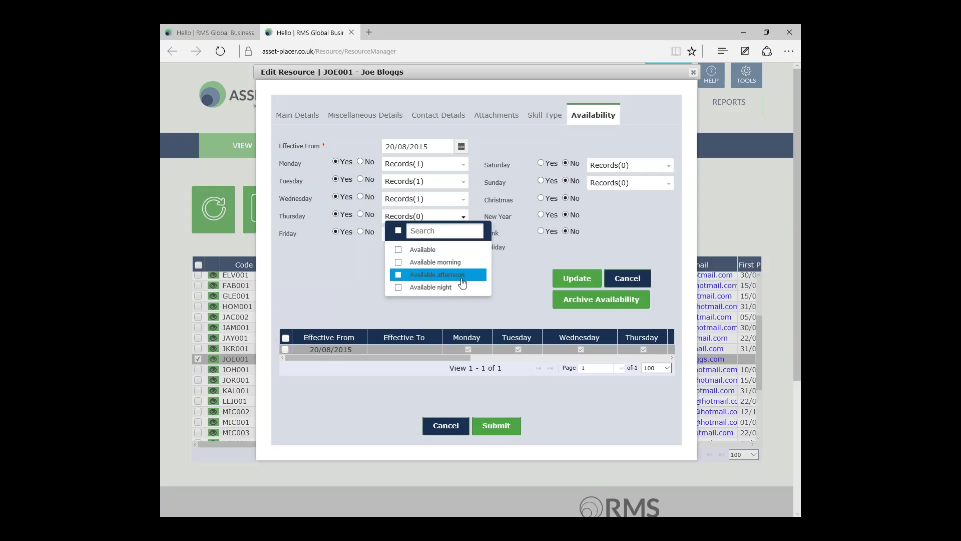
left_click(489, 190)
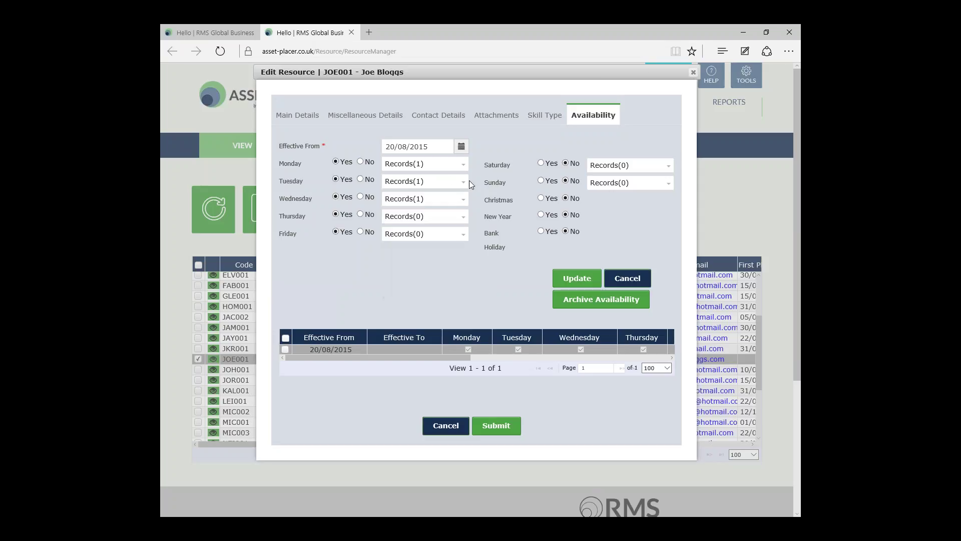
Return to the placement diary, resubmit the 27/08/2015 Beach View Place placement unchanged and dismiss the save alert
left_click(208, 34)
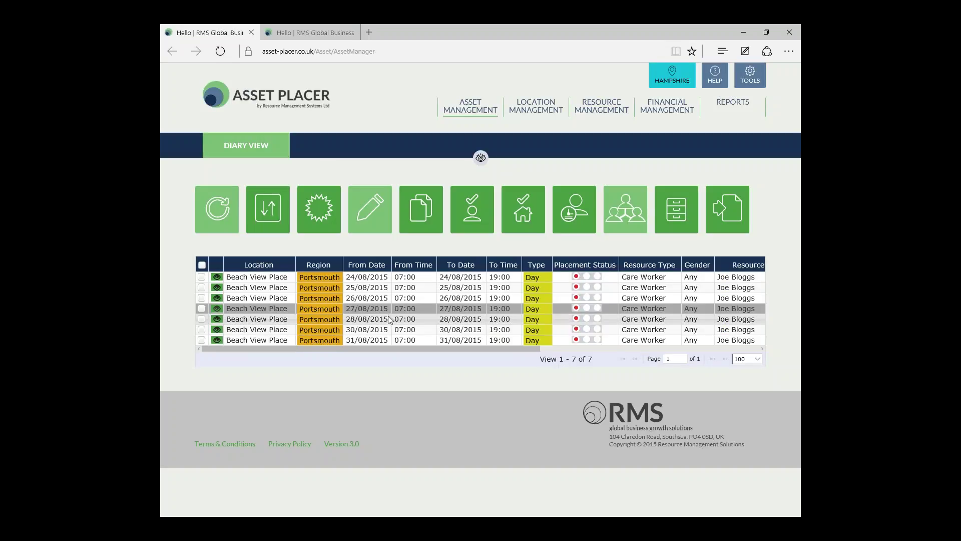
double_click(388, 307)
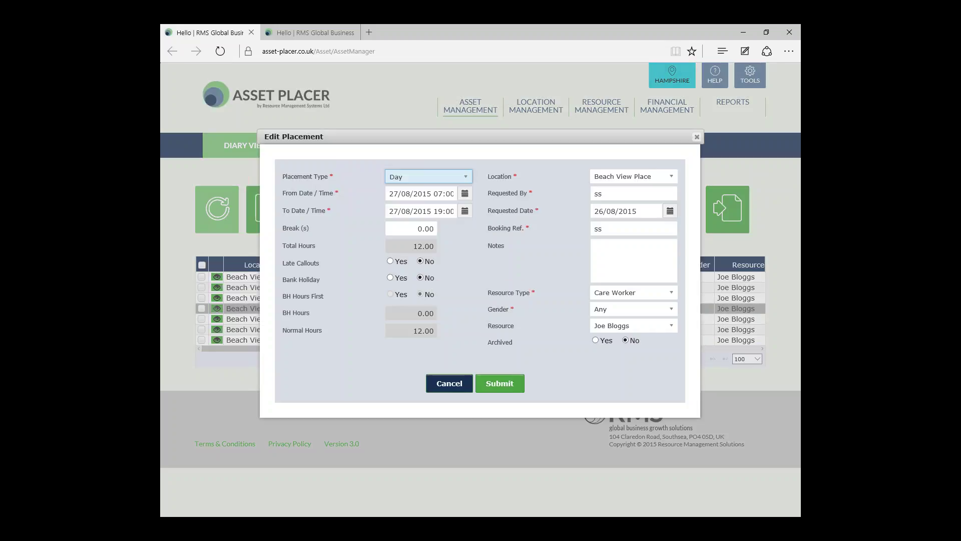
left_click(498, 385)
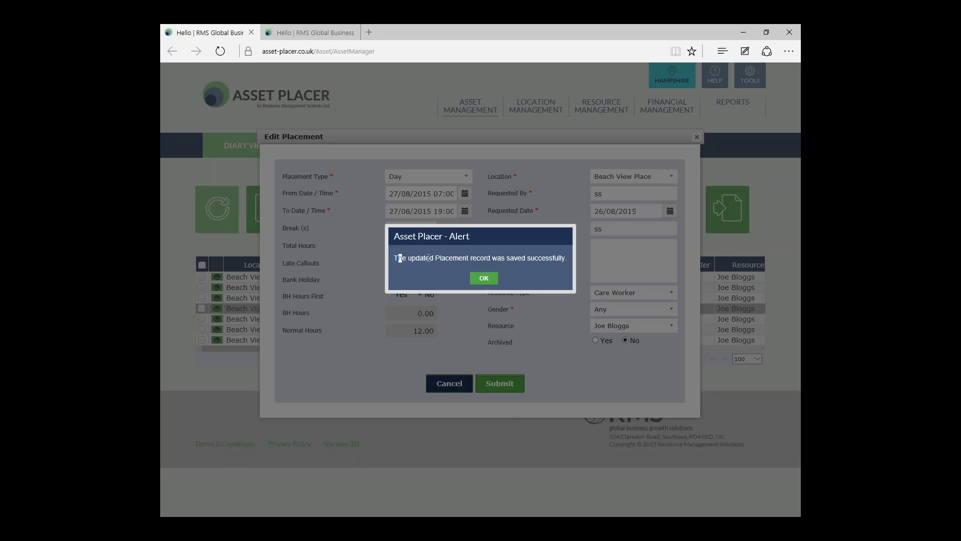
left_click_drag(395, 258, 529, 280)
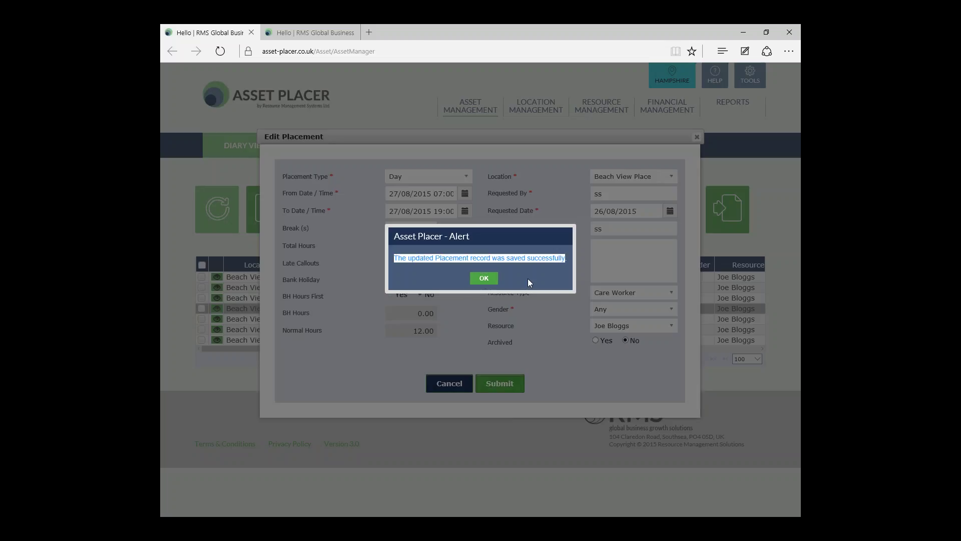
left_click(484, 279)
Resubmit the 28/08/2015 Beach View Place placement unchanged and dismiss the save alert
double_click(374, 318)
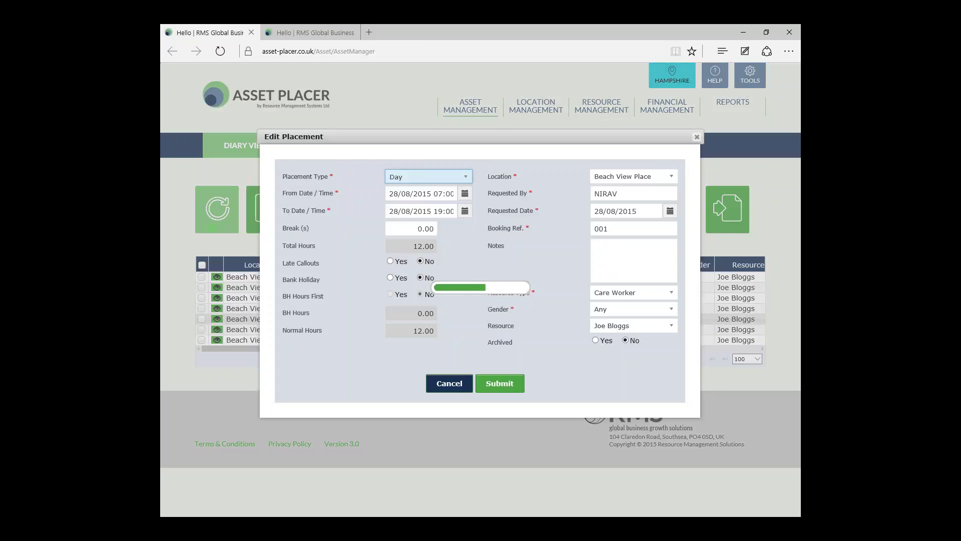
left_click(478, 381)
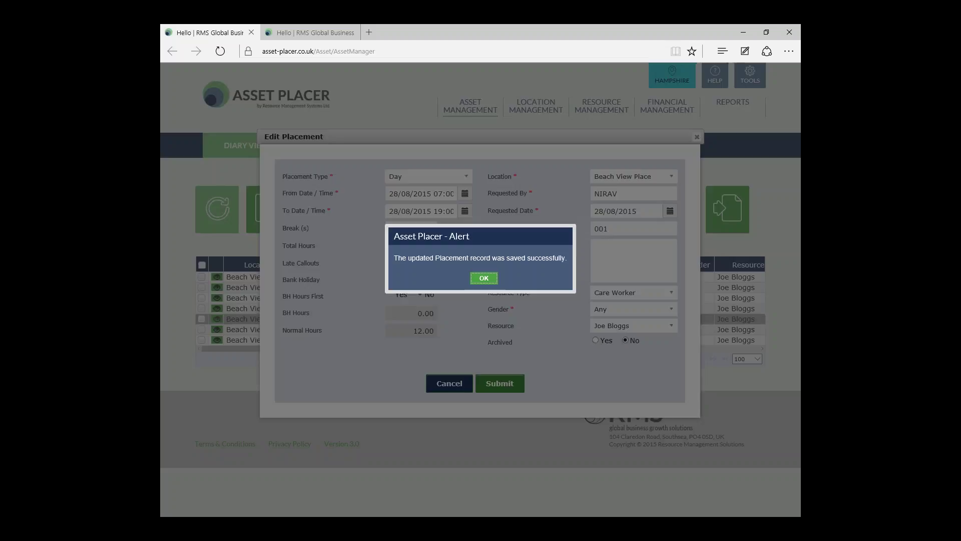
left_click_drag(396, 258, 566, 257)
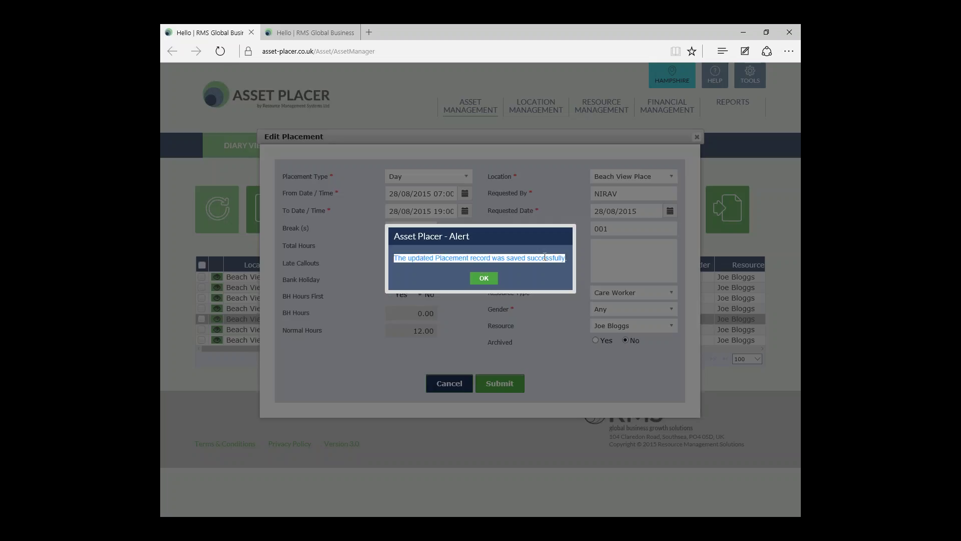
left_click(484, 278)
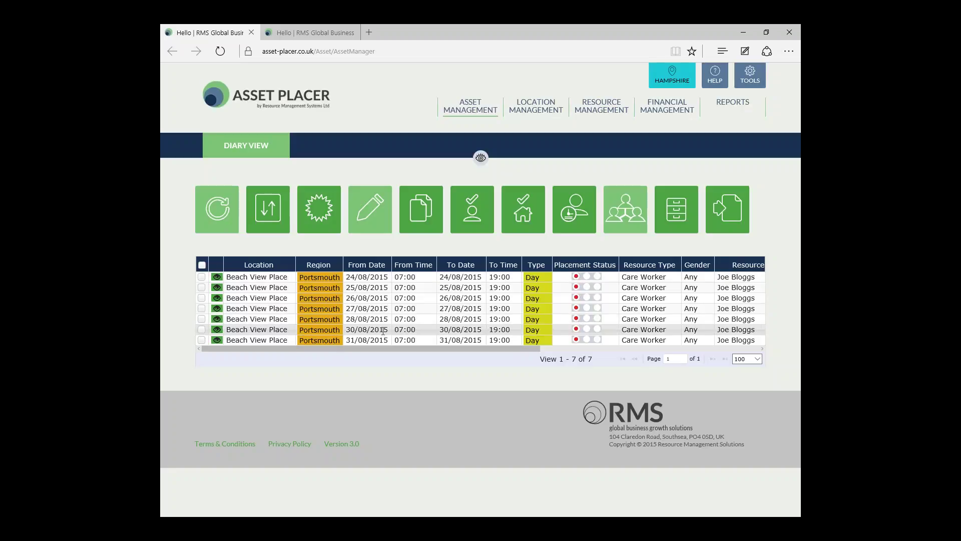
Check the Sunday availability setting in the care worker's resource record and return to the placement diary
left_click(300, 33)
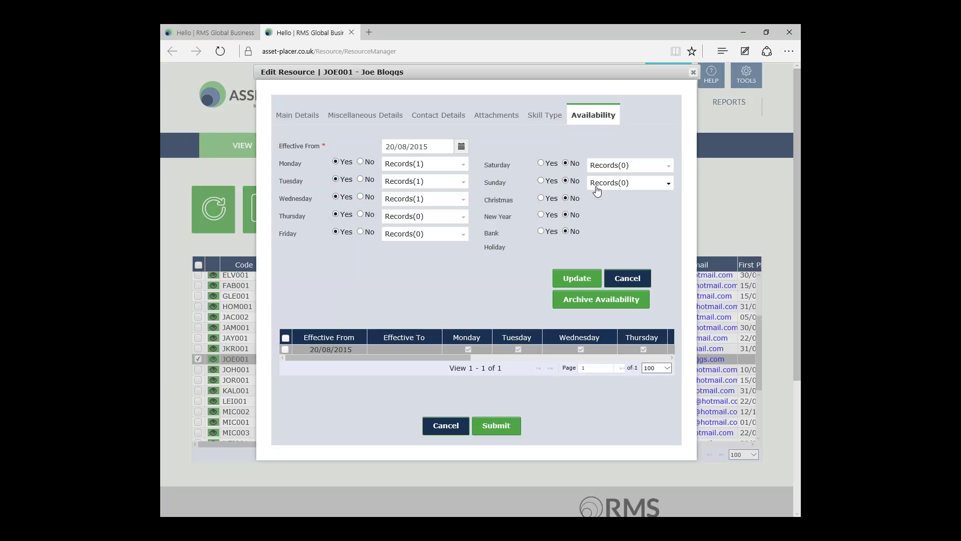
double_click(575, 180)
left_click(213, 33)
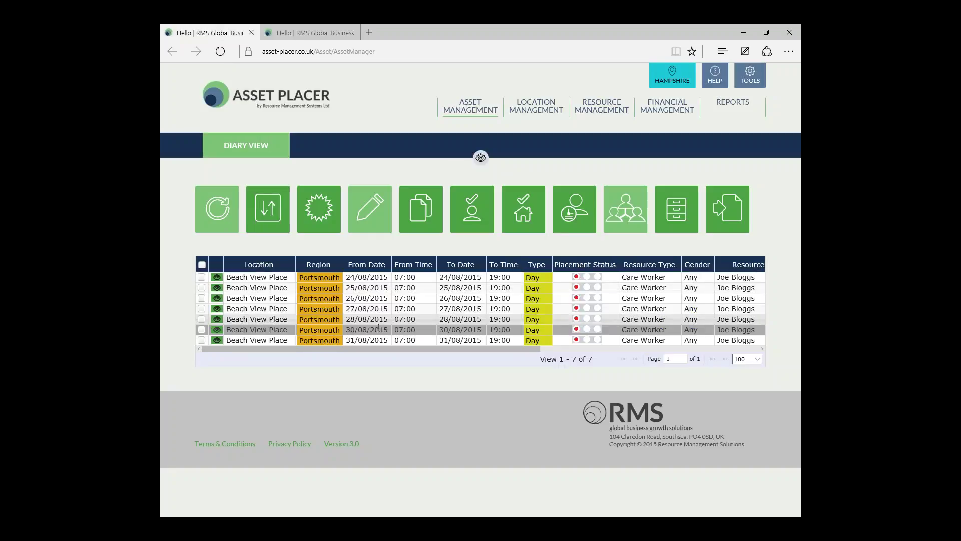
Resubmit the 30/08/2015 Beach View Place placement, accepting the resource availability confirmation
double_click(379, 329)
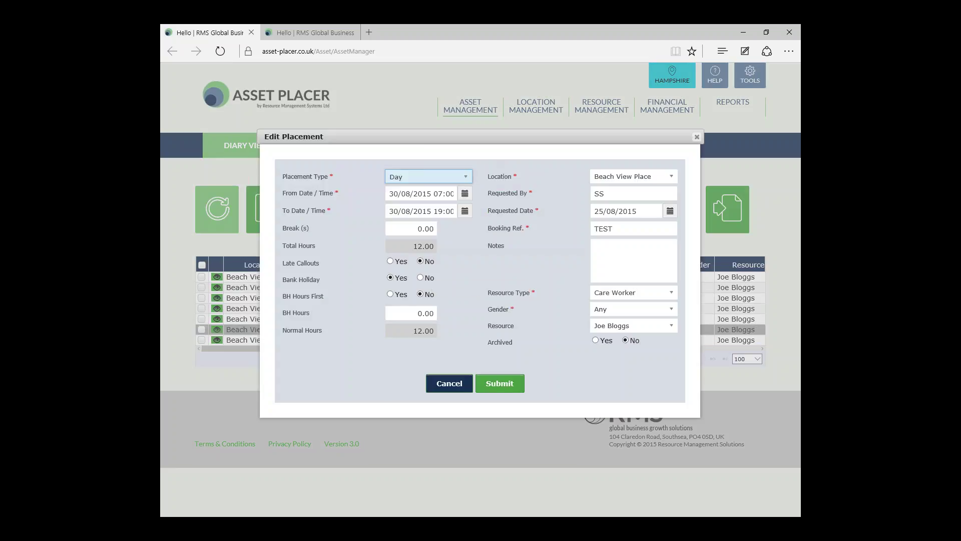
left_click(500, 383)
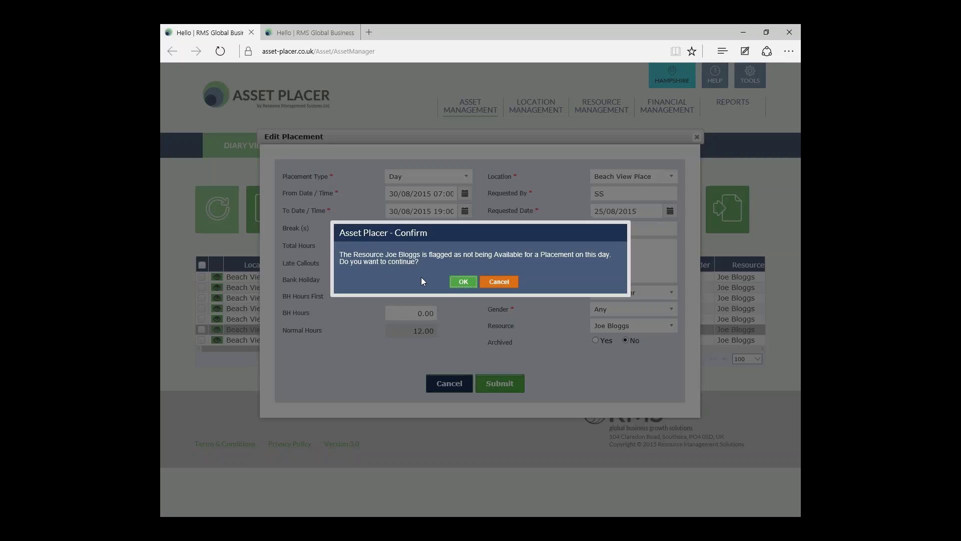
left_click_drag(344, 253, 603, 256)
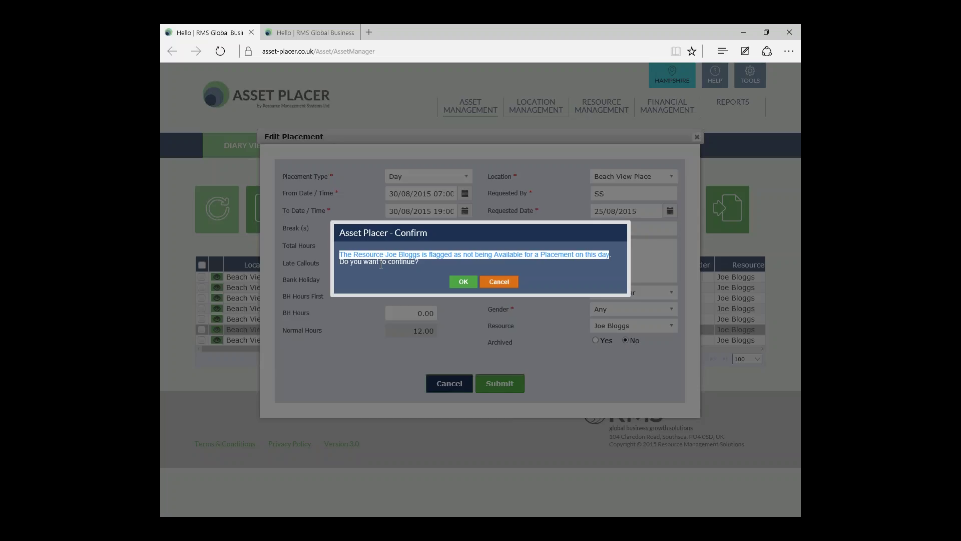
left_click(464, 282)
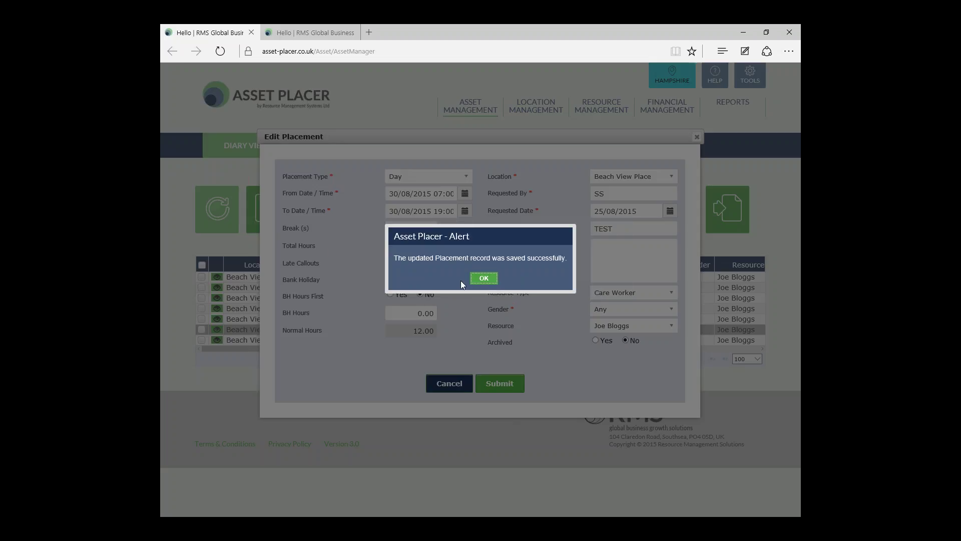
left_click_drag(394, 258, 545, 257)
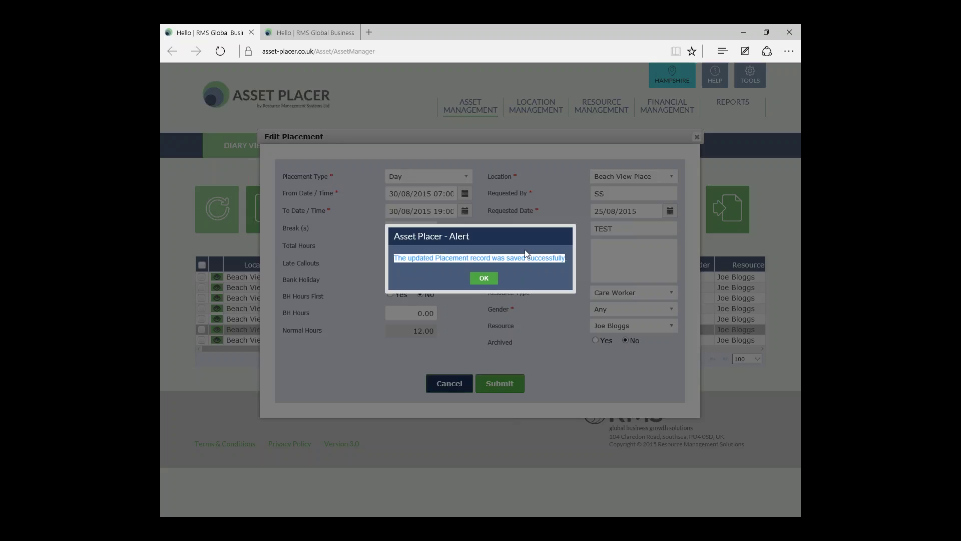
left_click(488, 279)
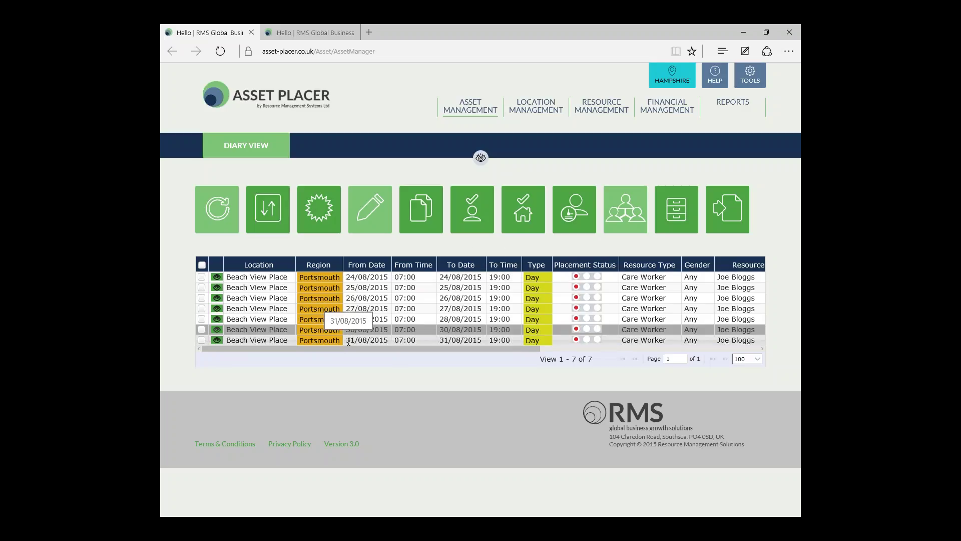
For the 31/08/2015 placement, check the Monday options and the Bank Holiday setting in the care worker's availability record
left_click_drag(347, 341, 389, 341)
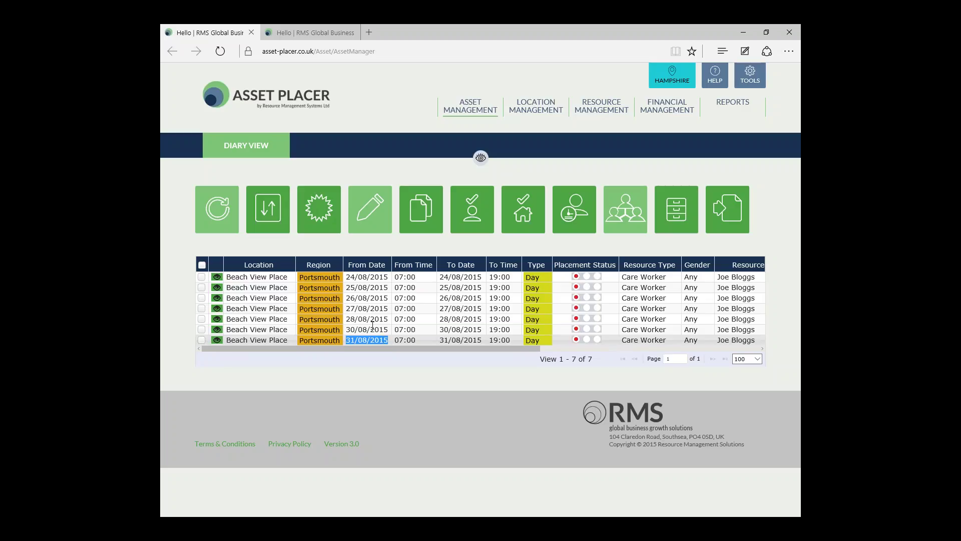
left_click(310, 32)
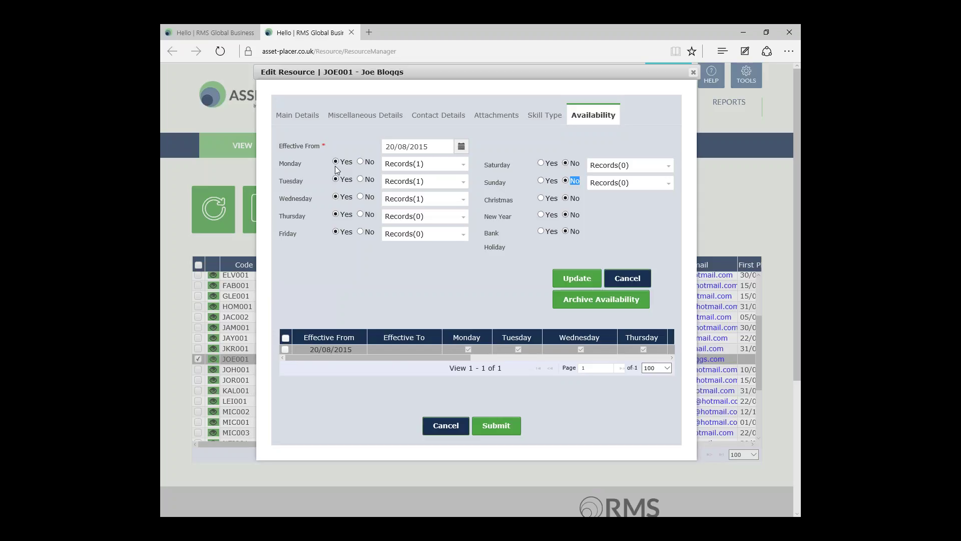
left_click(463, 166)
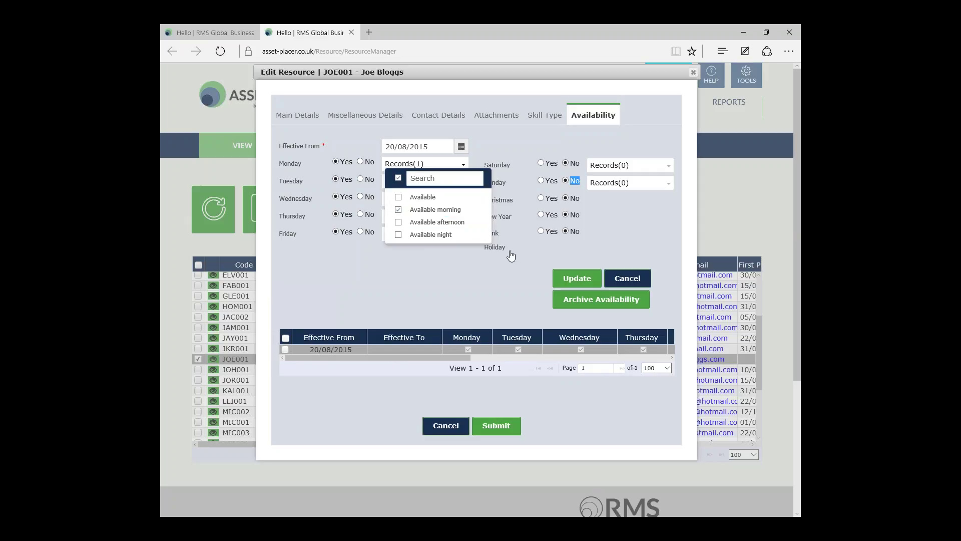
left_click(532, 254)
triple_click(532, 254)
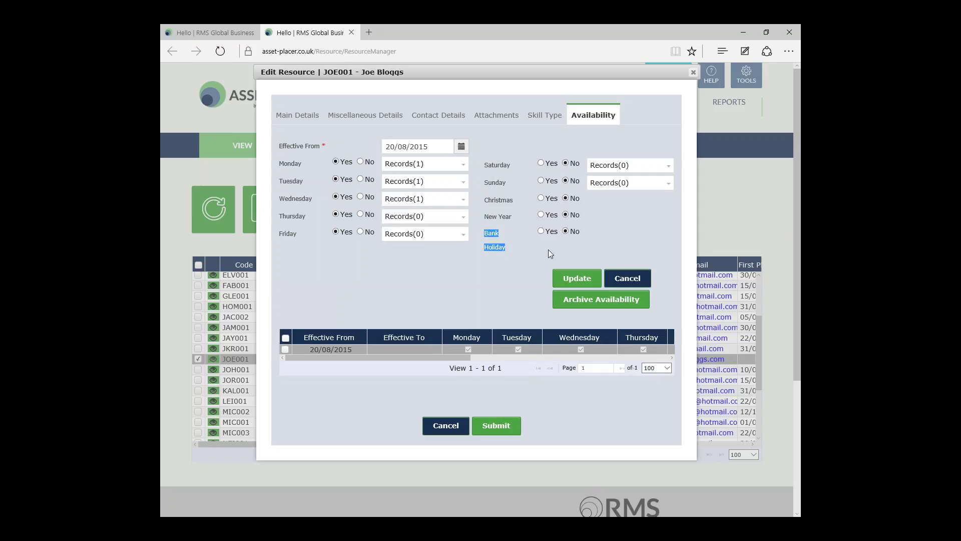
double_click(574, 232)
Return to the placement diary, check the Bank Holiday field of the 31/08/2015 Beach View Place placement and resubmit it, accepting the availability confirmation
left_click(219, 34)
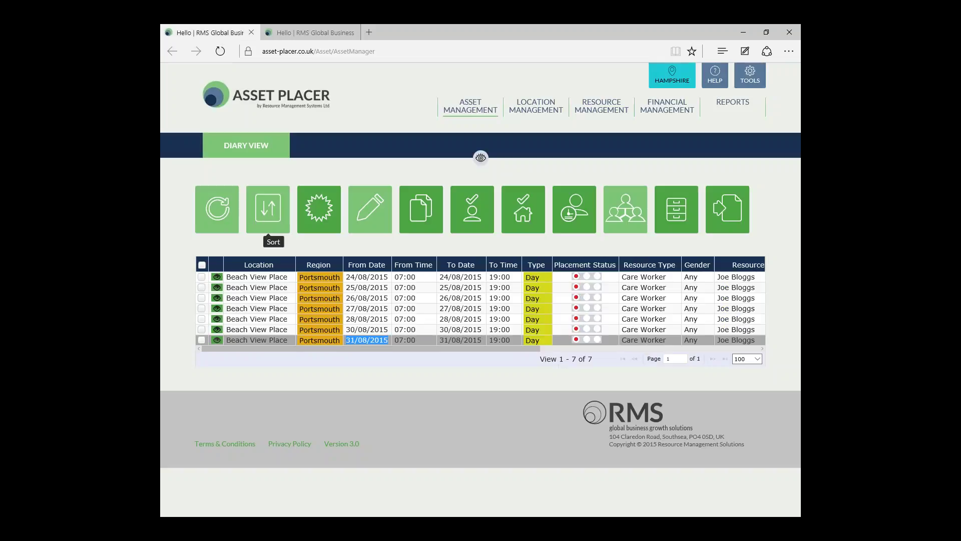
double_click(380, 340)
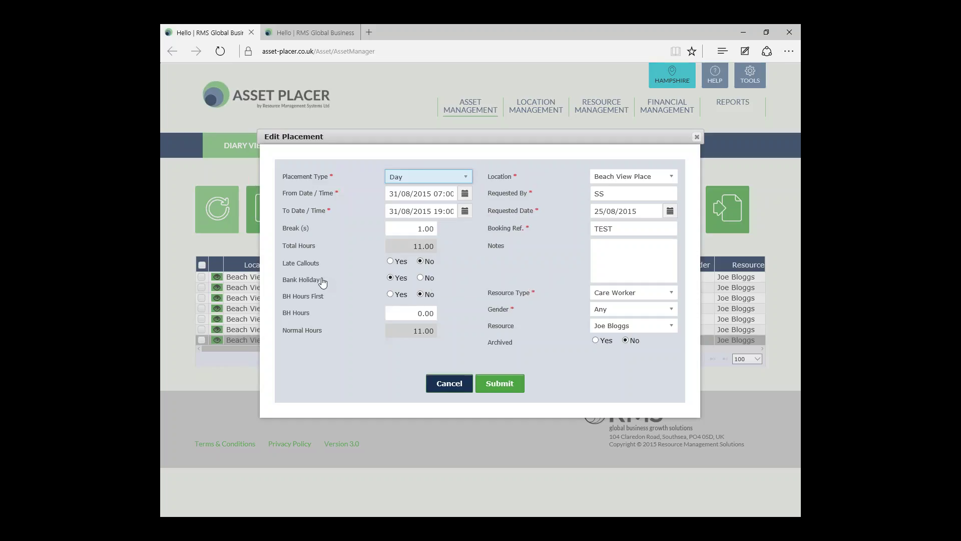
left_click_drag(322, 280, 285, 284)
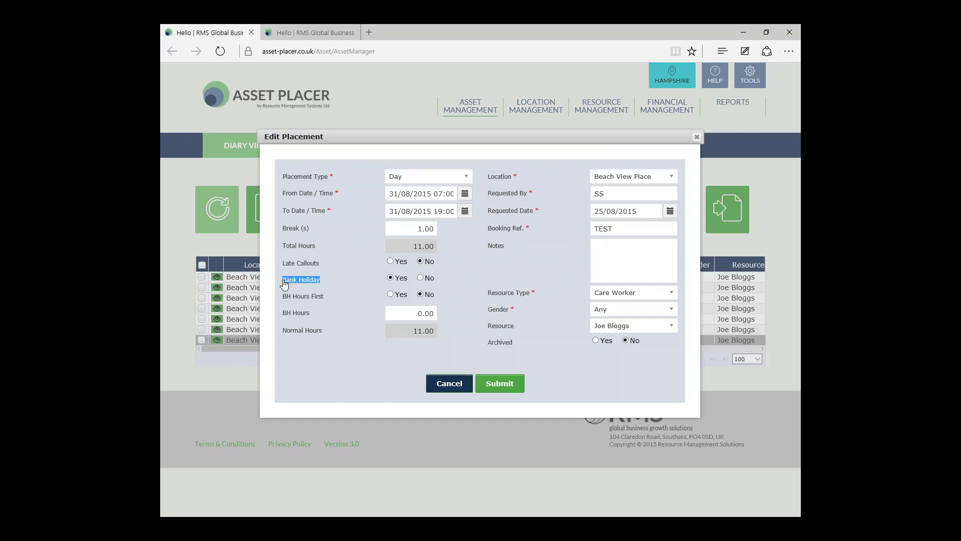
left_click(499, 383)
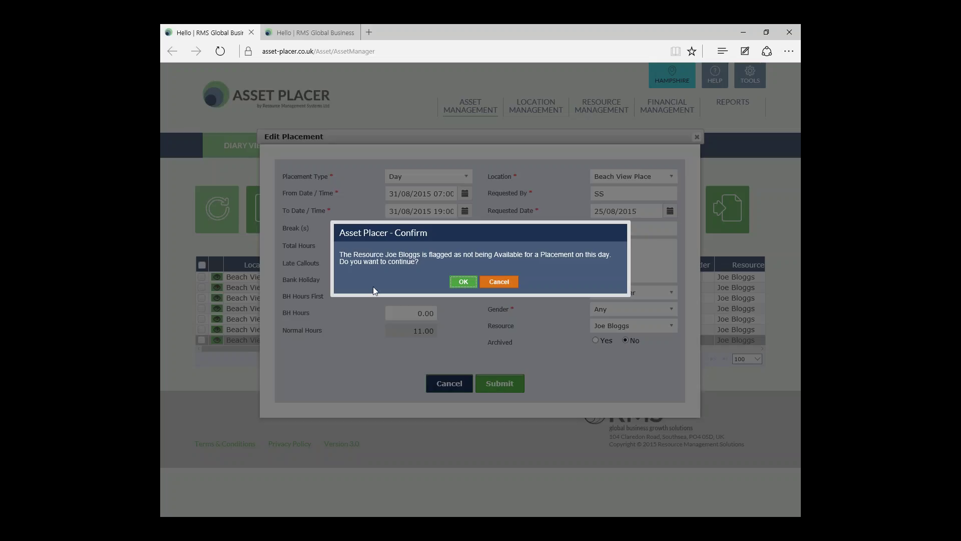
left_click_drag(340, 255, 602, 254)
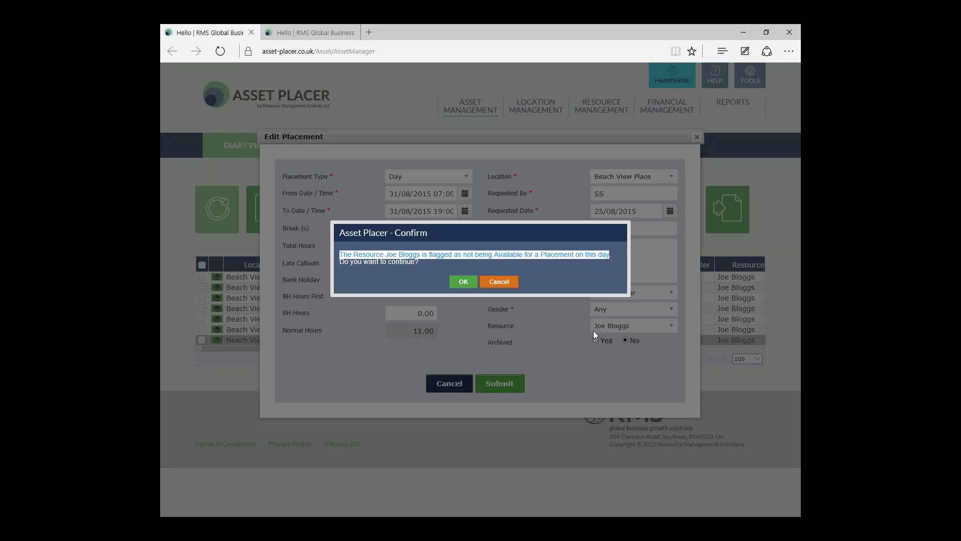
left_click(463, 282)
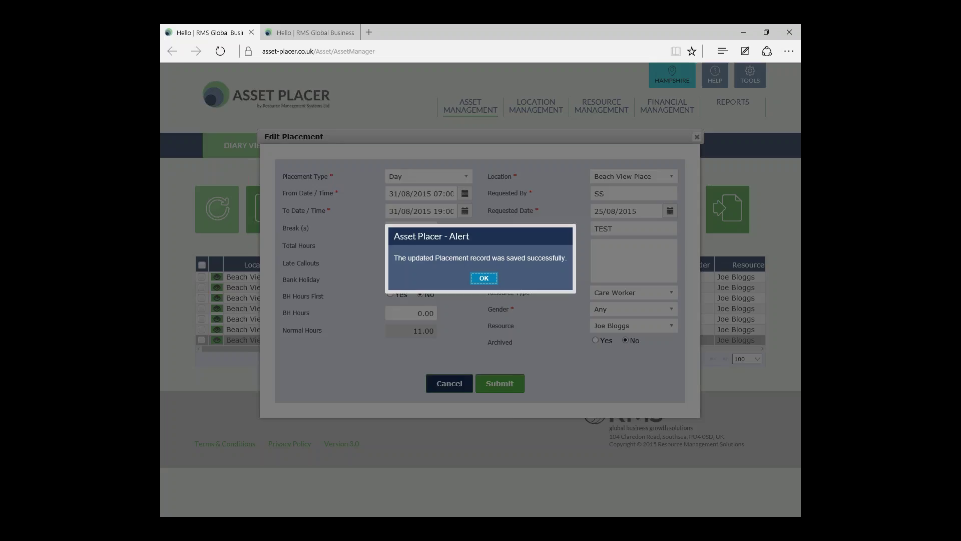
left_click(489, 278)
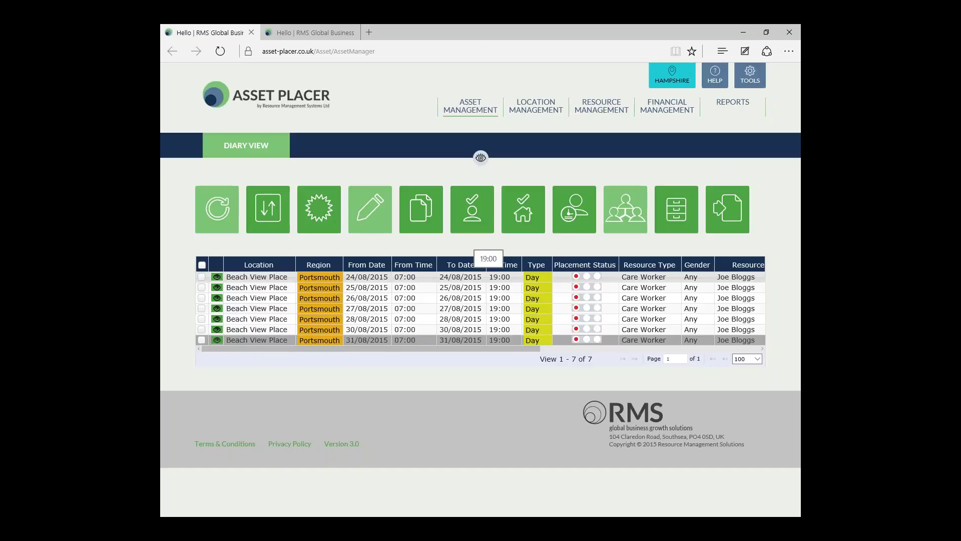